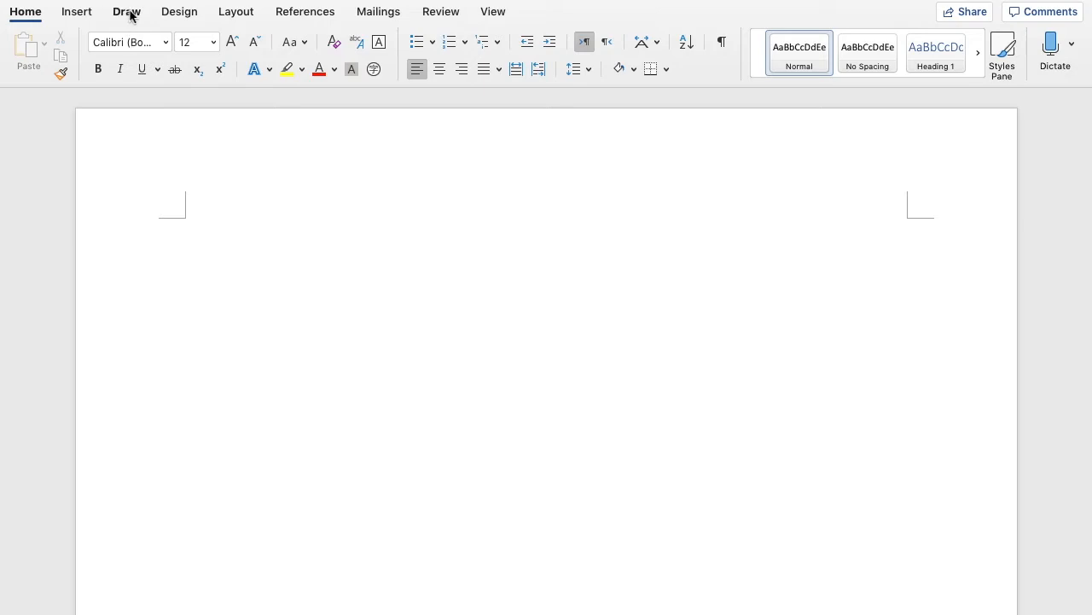
Step: Add a Box page border to the whole document with the dashed line style in orange and no art
{"action": "left_click", "coordinate": [179, 12]}
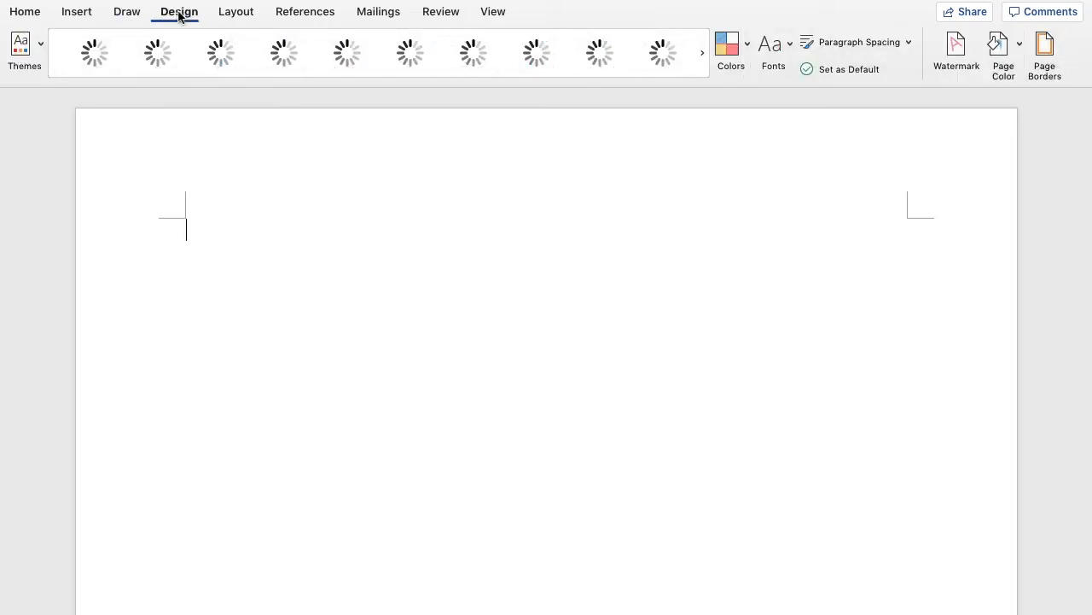
{"action": "left_click", "coordinate": [1050, 52]}
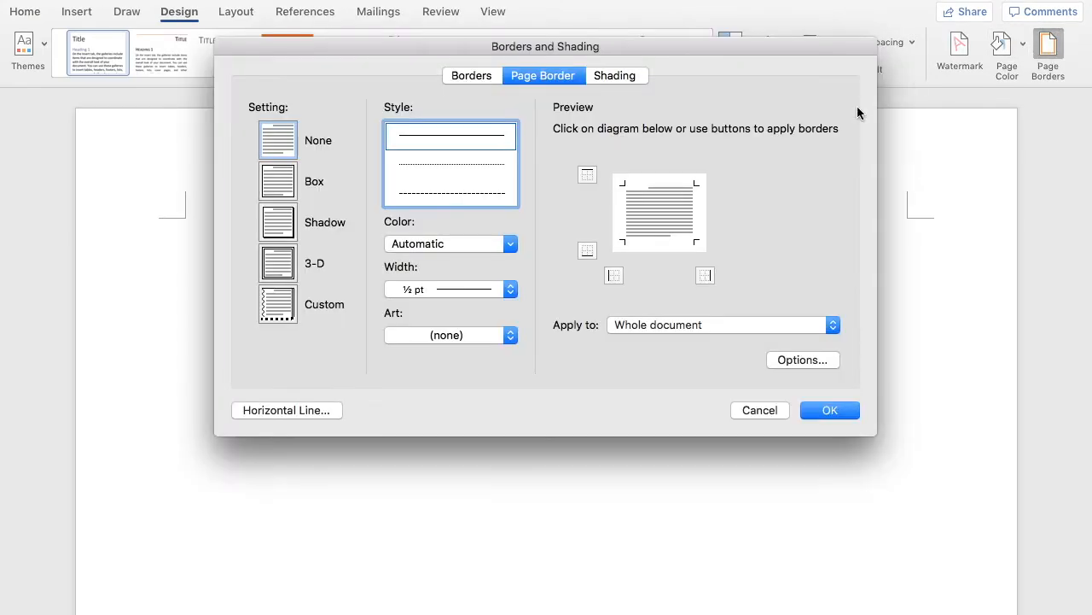
{"action": "left_click", "coordinate": [285, 186]}
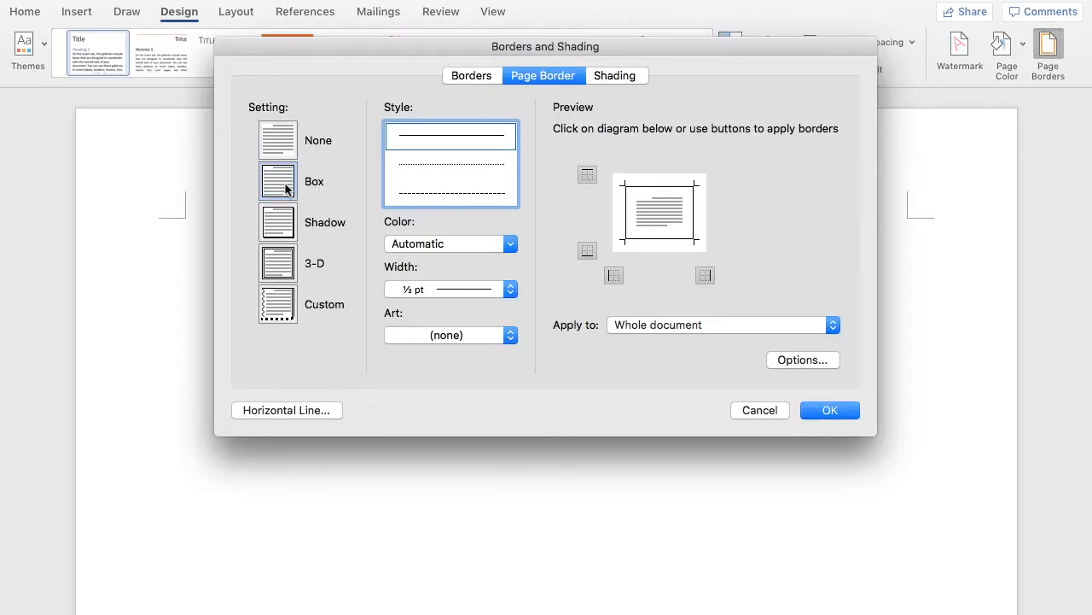
{"action": "left_click", "coordinate": [501, 196]}
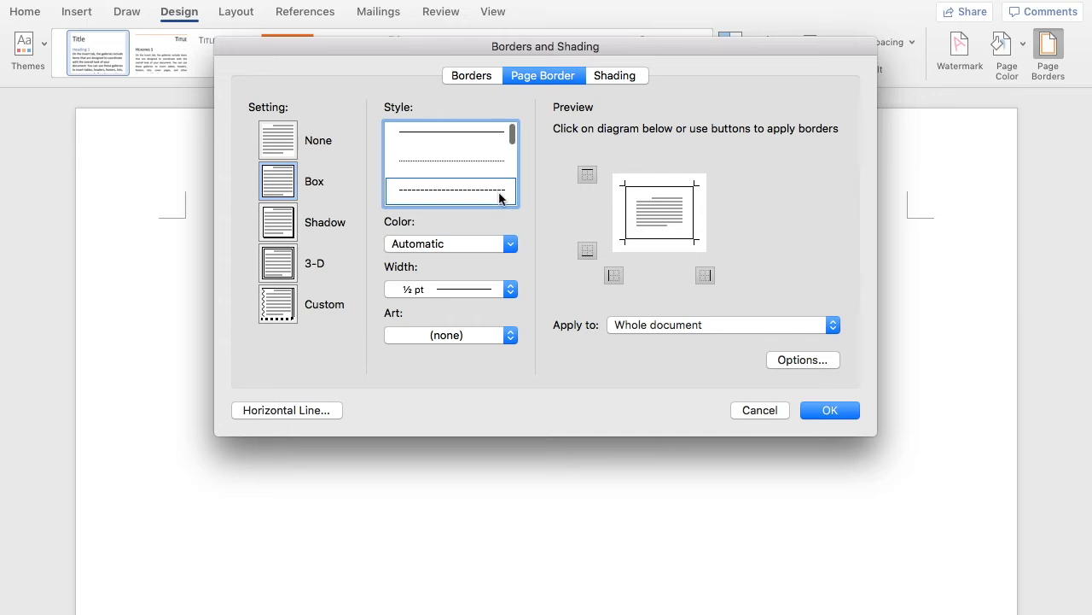
{"action": "left_click", "coordinate": [510, 245]}
{"action": "left_click", "coordinate": [477, 319]}
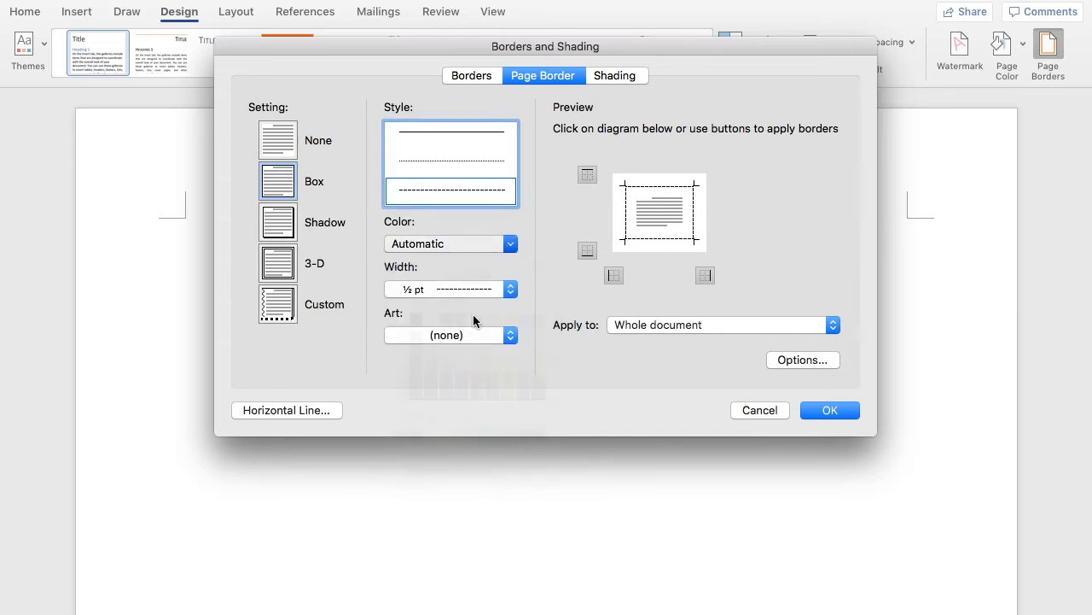
{"action": "left_click", "coordinate": [510, 335]}
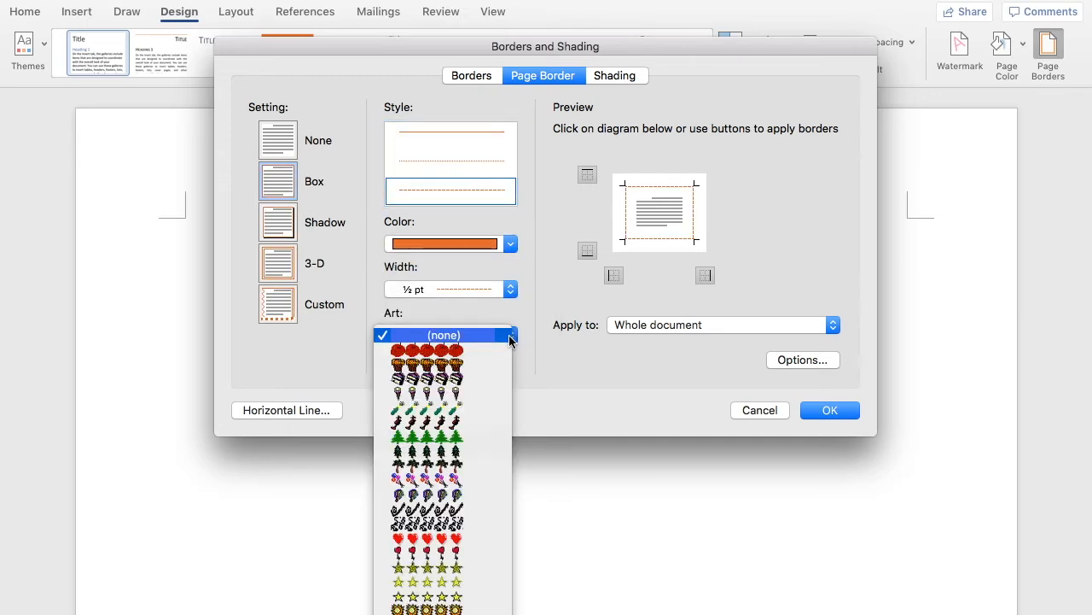
{"action": "left_click", "coordinate": [509, 340]}
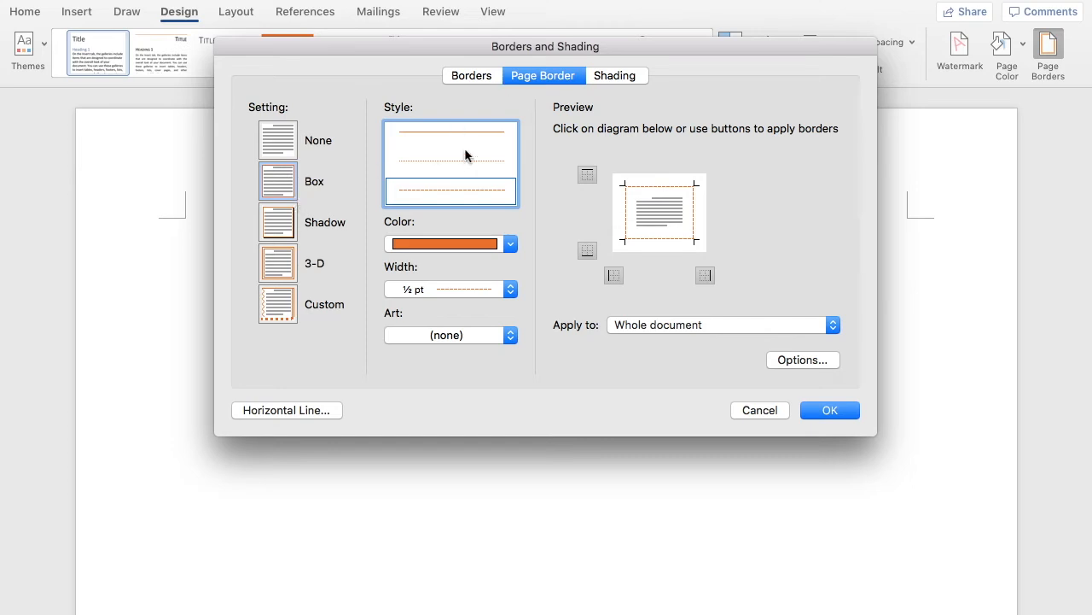
{"action": "left_click", "coordinate": [820, 410]}
Step: Set the font size to 20 for the empty first line, keeping the Calibri font
{"action": "left_click", "coordinate": [27, 12]}
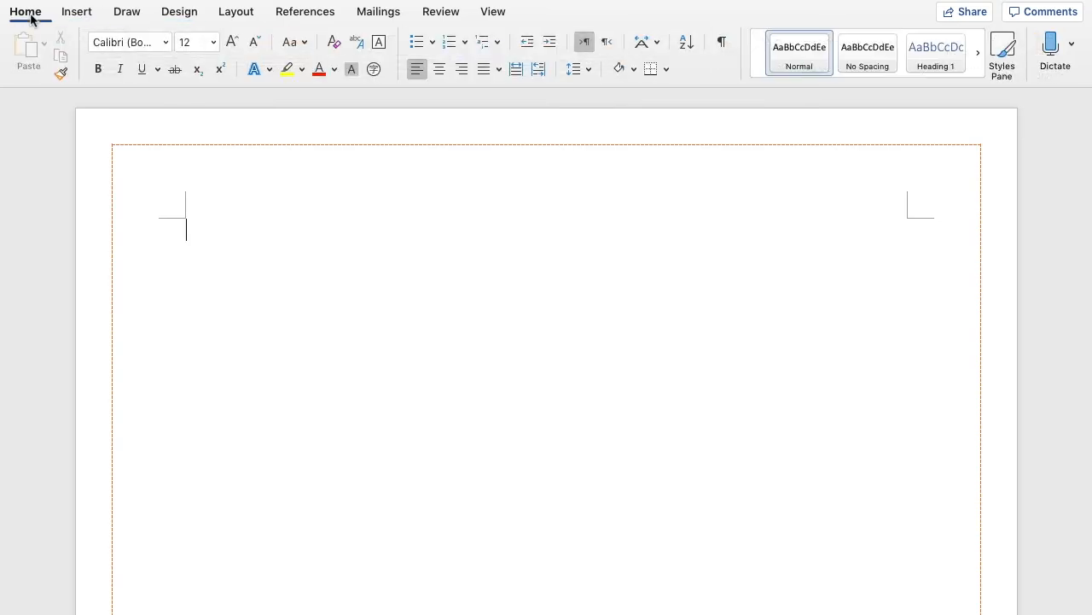
{"action": "left_click", "coordinate": [170, 41]}
{"action": "left_click", "coordinate": [169, 41]}
{"action": "left_click", "coordinate": [230, 41]}
{"action": "left_click", "coordinate": [214, 43]}
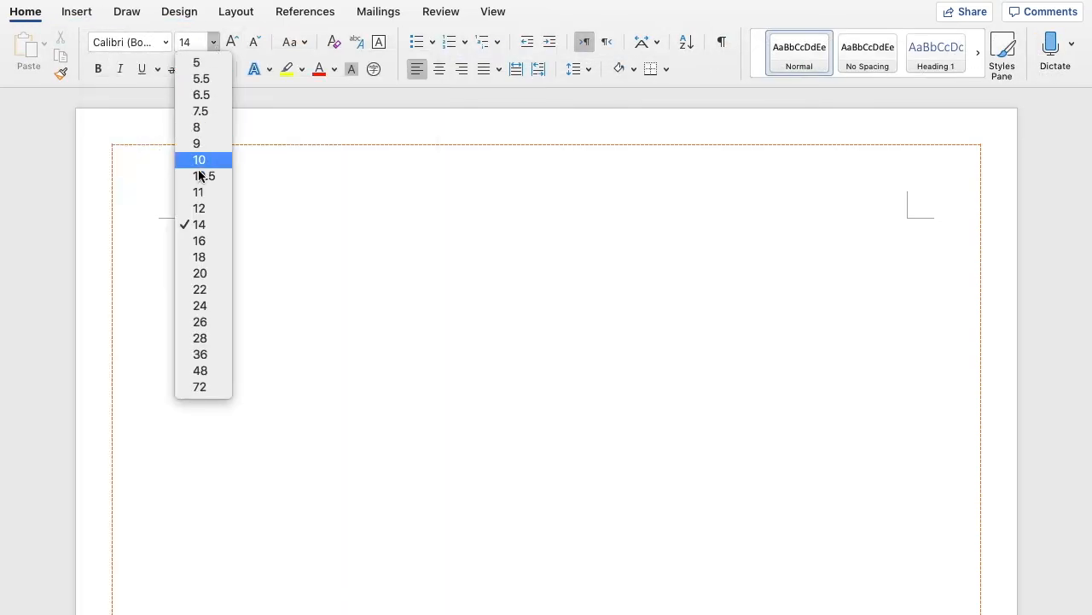
{"action": "left_click", "coordinate": [199, 272]}
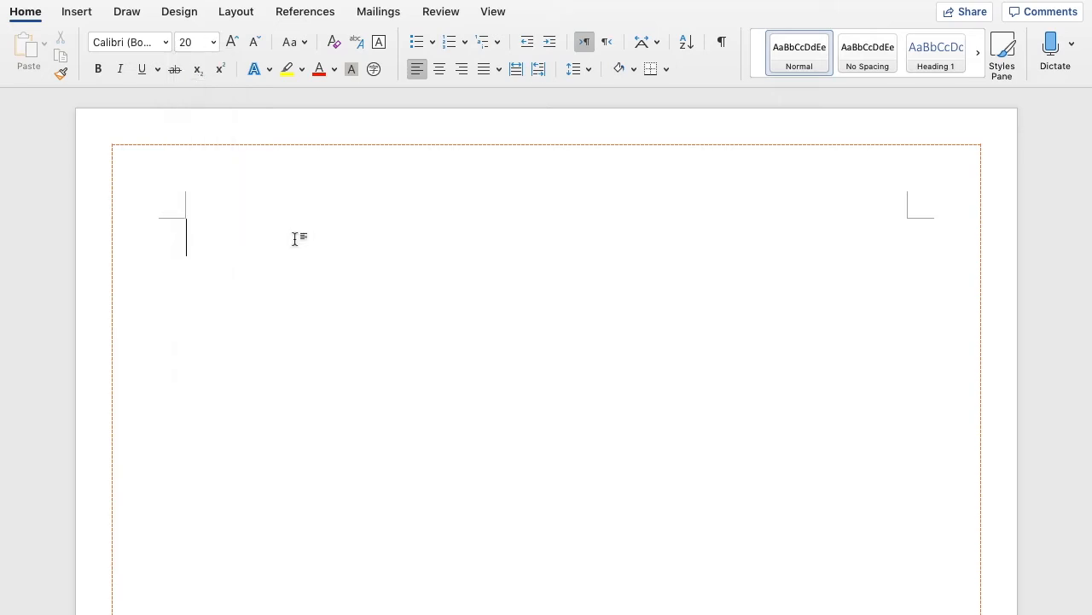
Step: Centre the first line and enter the title "Frindle"
{"action": "left_click", "coordinate": [441, 75]}
{"action": "left_click", "coordinate": [417, 71]}
{"action": "left_click", "coordinate": [437, 71]}
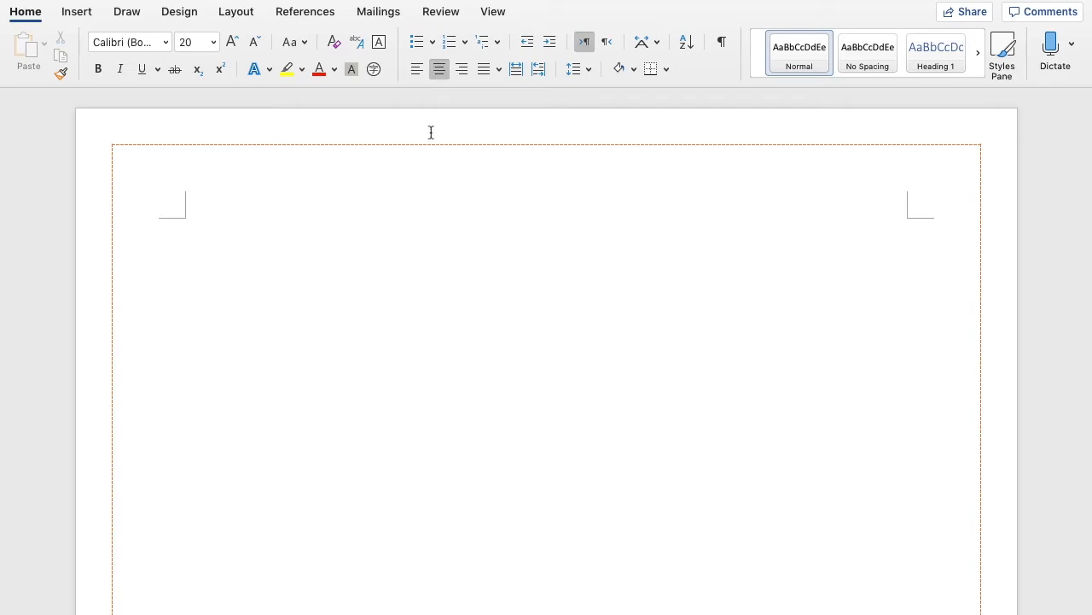
{"action": "type", "text": "Frindle"}
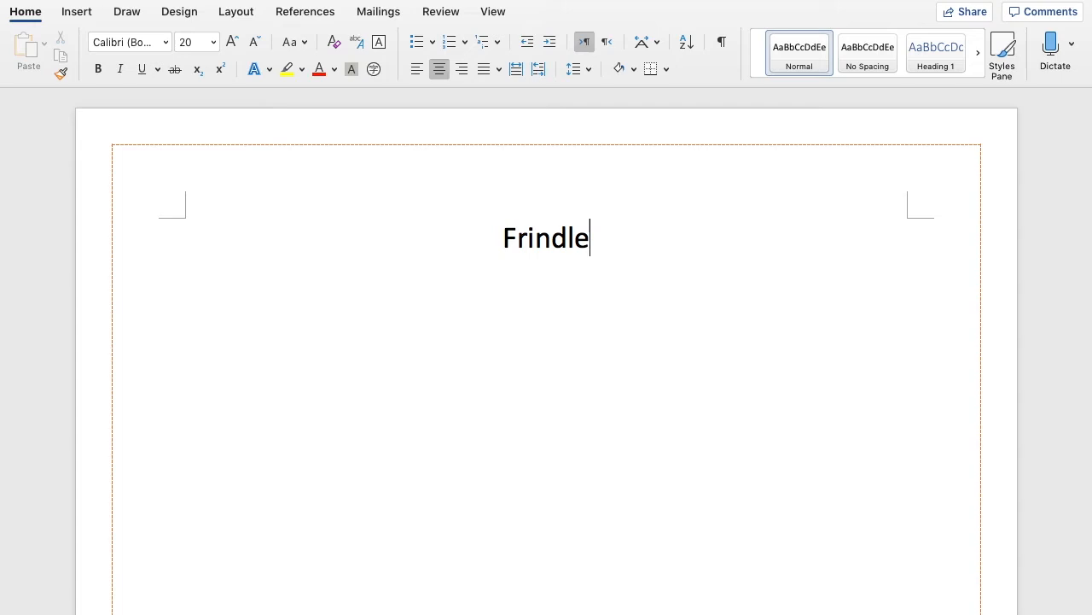
Step: Left-align the line below the title and ignore all spelling flags for the word "Frindle"
{"action": "left_click", "coordinate": [417, 69]}
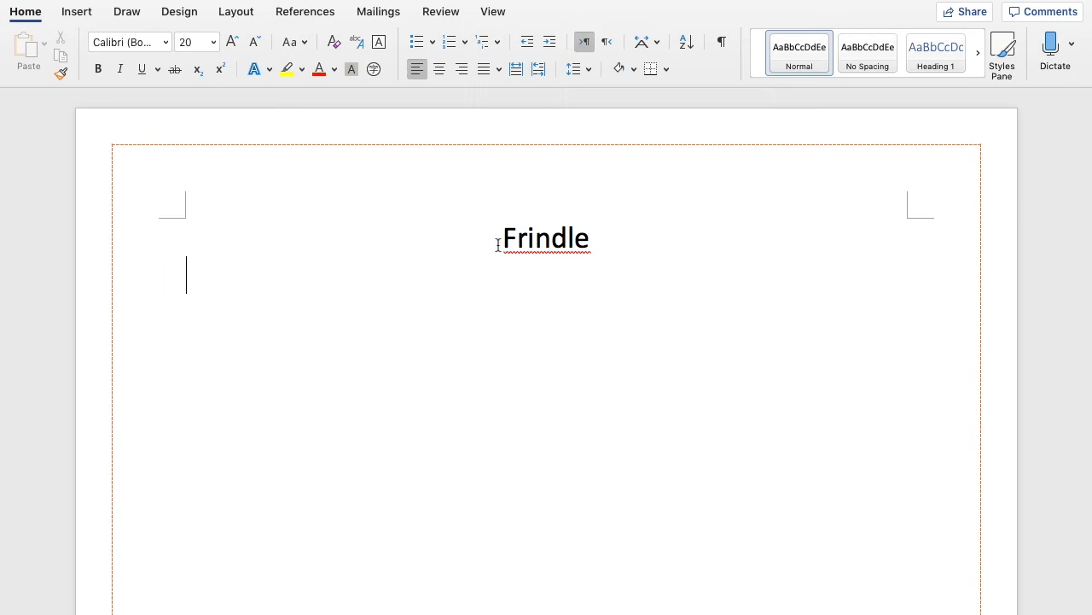
{"action": "right_click", "coordinate": [552, 244]}
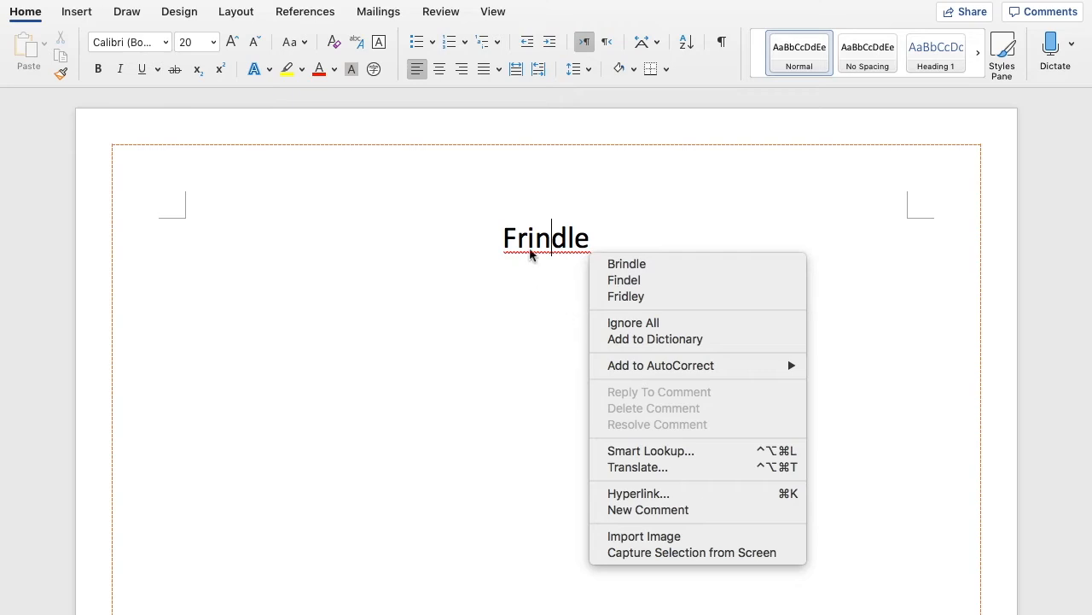
{"action": "left_click", "coordinate": [632, 323]}
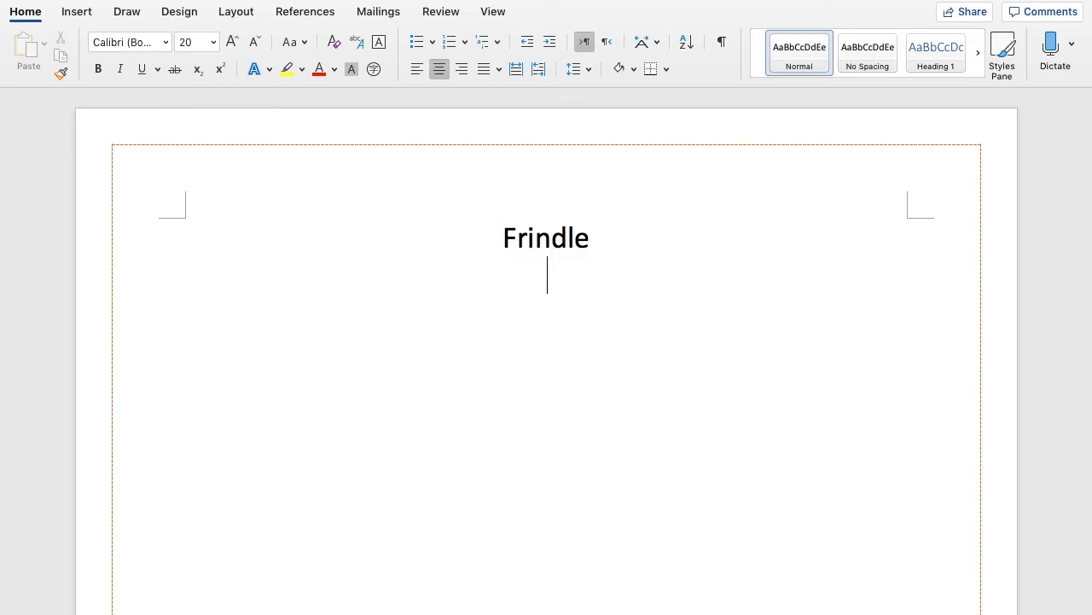
Step: Left-align the line below the title again and indent its start for the body paragraph
{"action": "left_click", "coordinate": [418, 72]}
{"action": "key", "text": "Tab"}
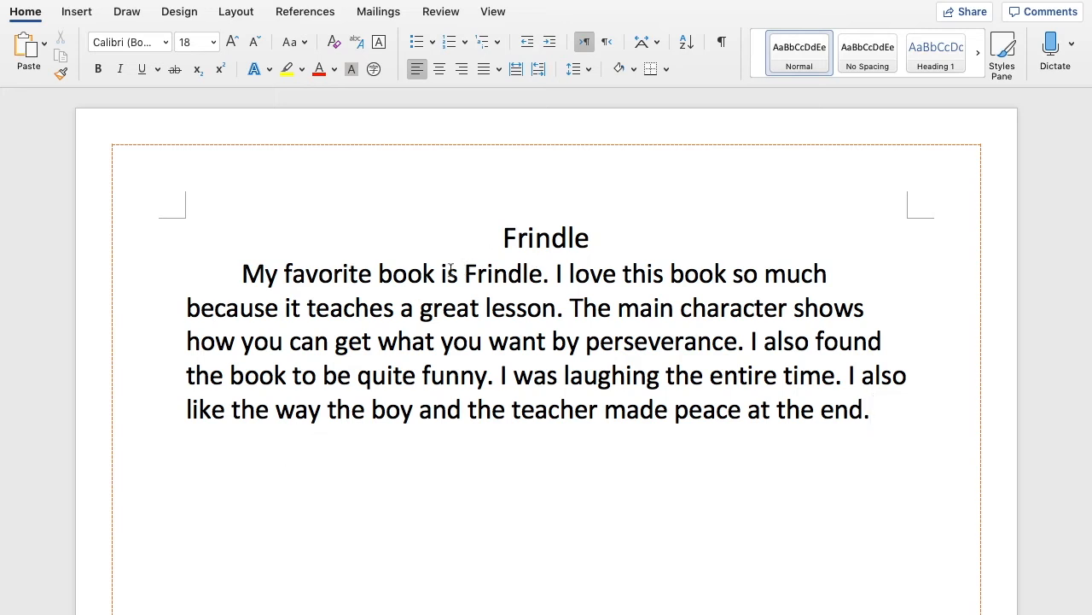
Step: Underline the book title "Frindle" in the first sentence of the paragraph
{"action": "left_click_drag", "start_coordinate": [465, 273], "coordinate": [544, 275]}
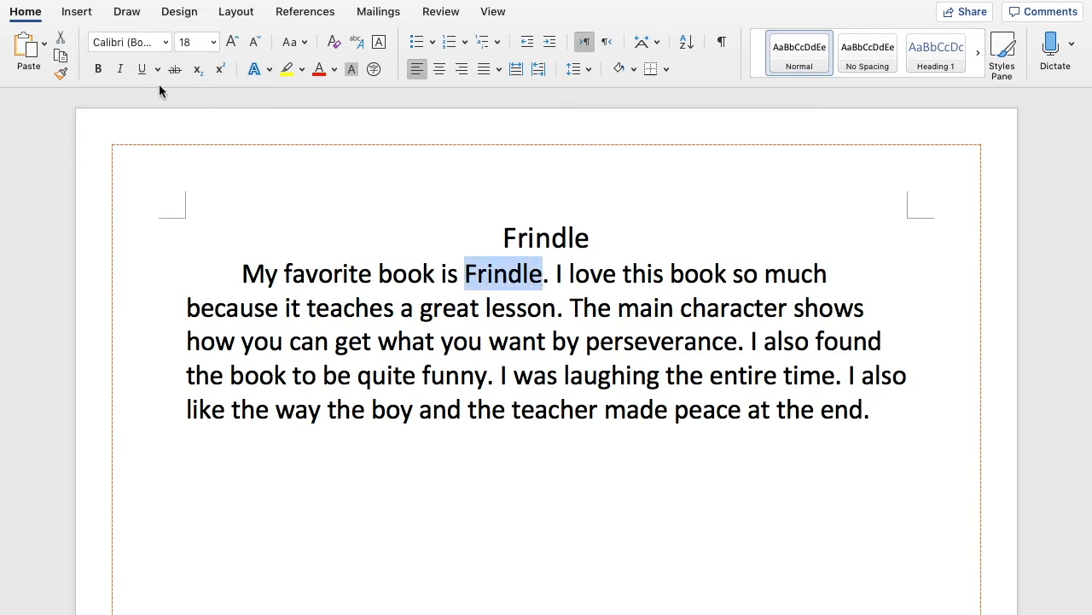
{"action": "left_click", "coordinate": [142, 69]}
{"action": "left_click", "coordinate": [506, 376]}
Step: Write the underlined sample text "Underline underling" on the line below the paragraph
{"action": "left_click", "coordinate": [919, 427]}
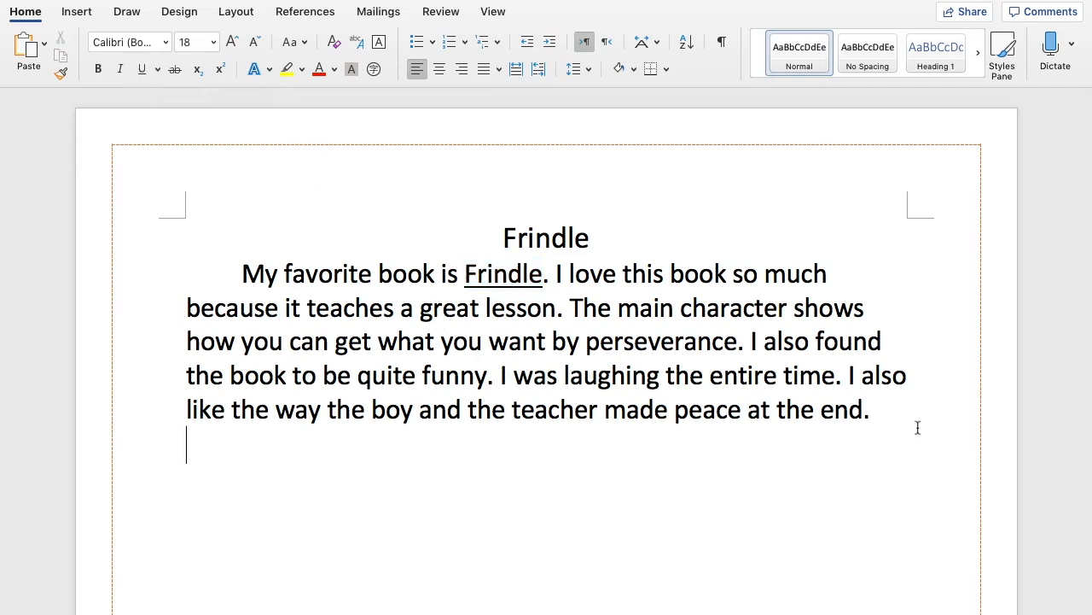
{"action": "left_click", "coordinate": [145, 69]}
{"action": "type", "text": "Underling"}
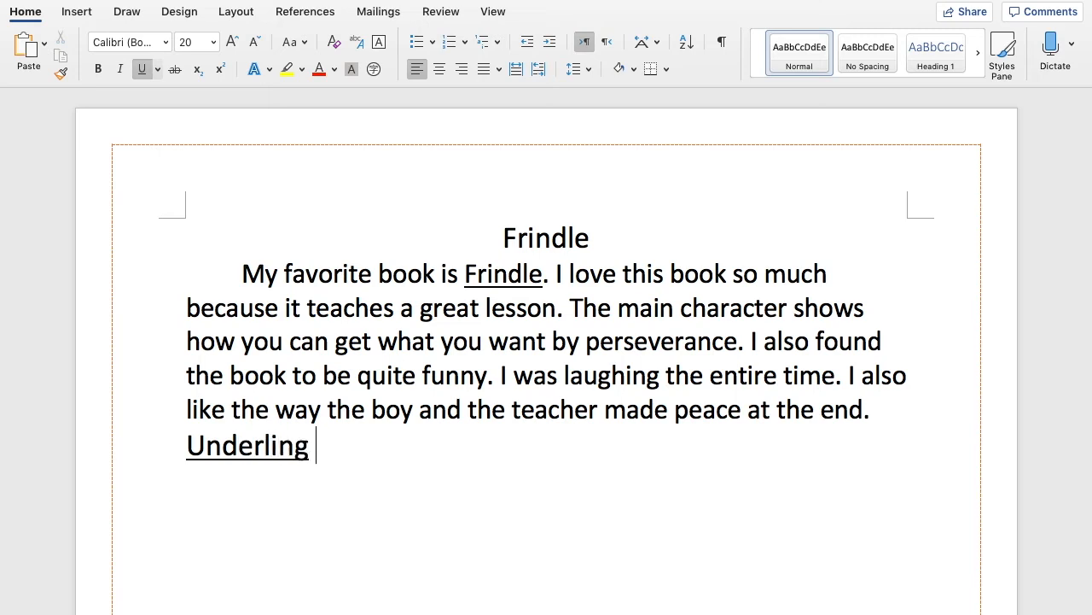
{"action": "key", "text": "BackSpace"}
{"action": "type", "text": "e underling"}
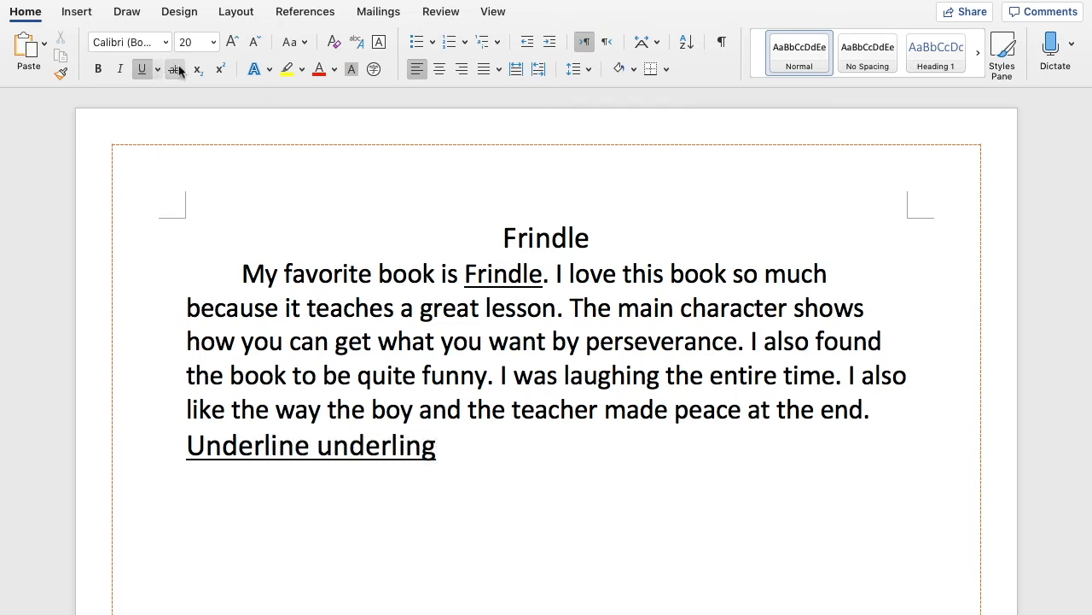
Step: Toggle the underline on the sample line below the paragraph and delete that text
{"action": "left_click_drag", "start_coordinate": [441, 444], "coordinate": [183, 445]}
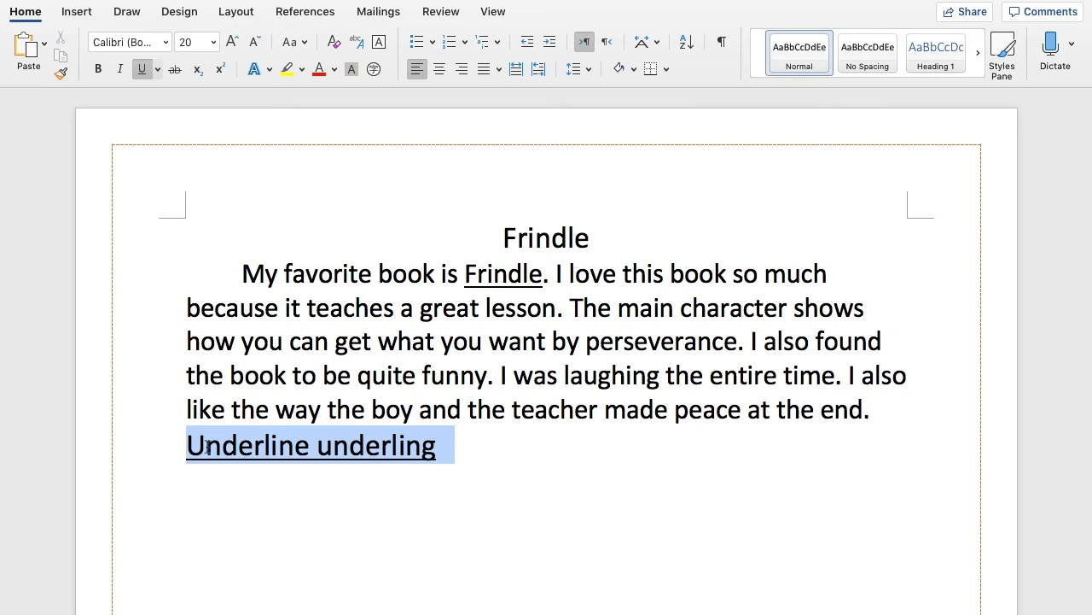
{"action": "left_click", "coordinate": [146, 68]}
{"action": "left_click", "coordinate": [146, 68]}
{"action": "left_click", "coordinate": [146, 68]}
{"action": "key", "text": "BackSpace"}
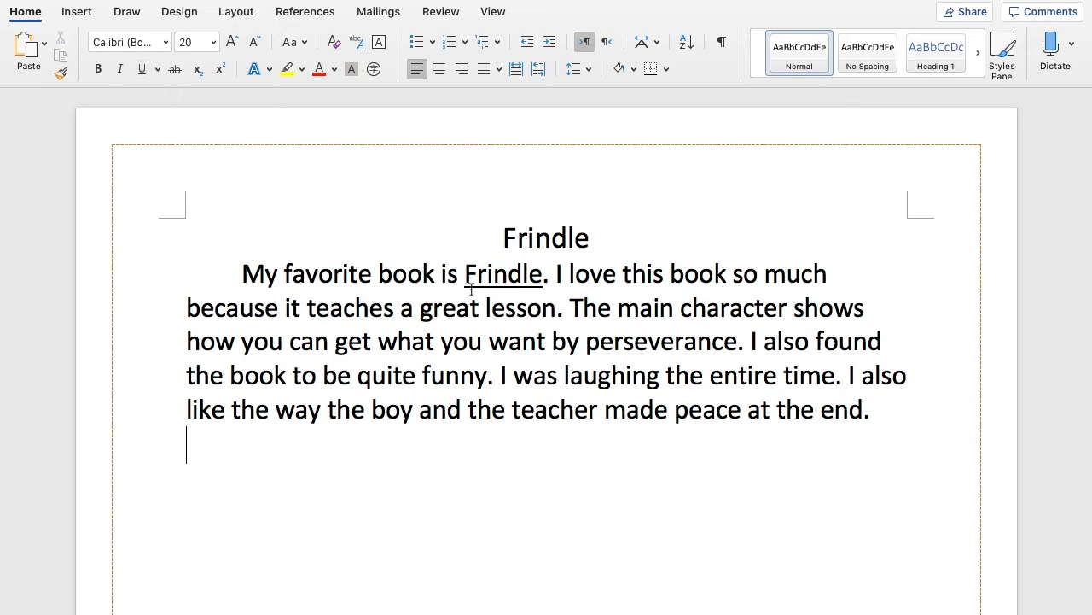
Step: Apply the underline to "Frindle." in the first sentence, including the period
{"action": "left_click_drag", "start_coordinate": [465, 273], "coordinate": [550, 281]}
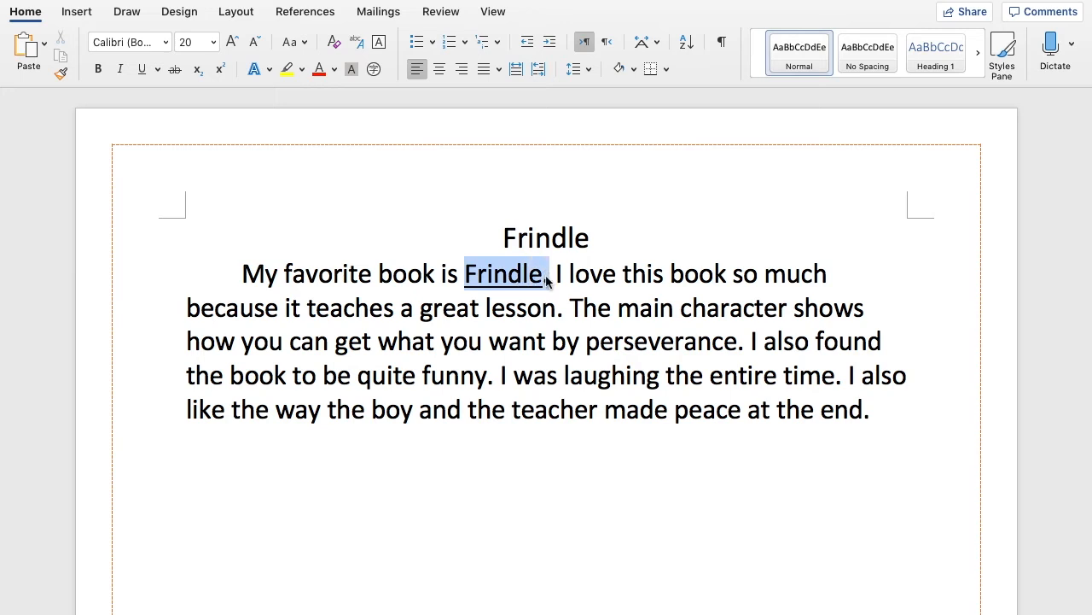
{"action": "left_click", "coordinate": [143, 69]}
{"action": "left_click", "coordinate": [534, 407]}
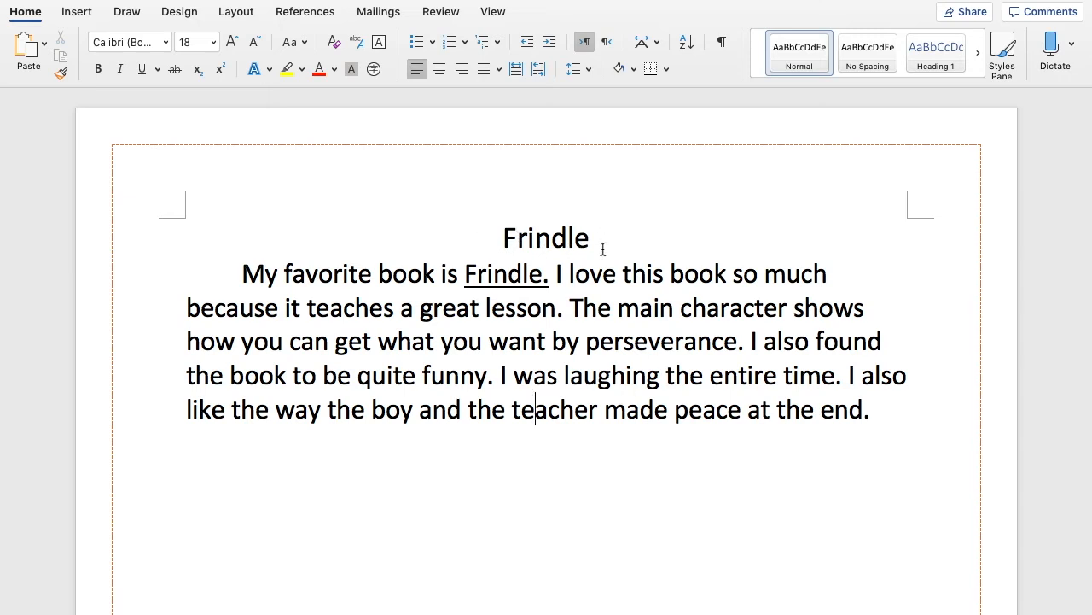
Step: Apply the orange filled text effect from the first row of presets to the title "Frindle"
{"action": "left_click_drag", "start_coordinate": [602, 232], "coordinate": [502, 238]}
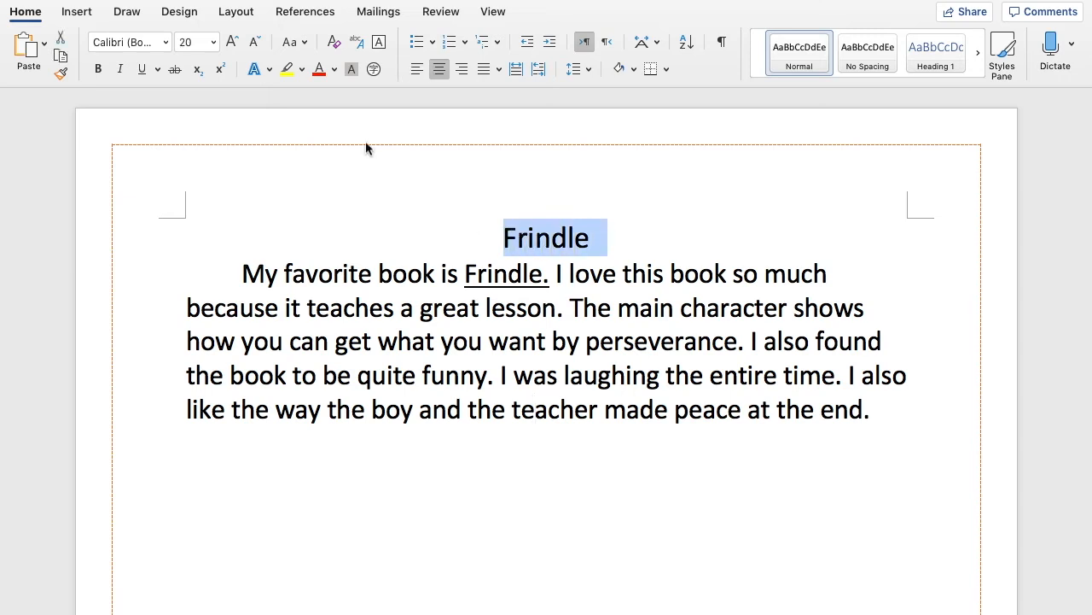
{"action": "left_click", "coordinate": [270, 70]}
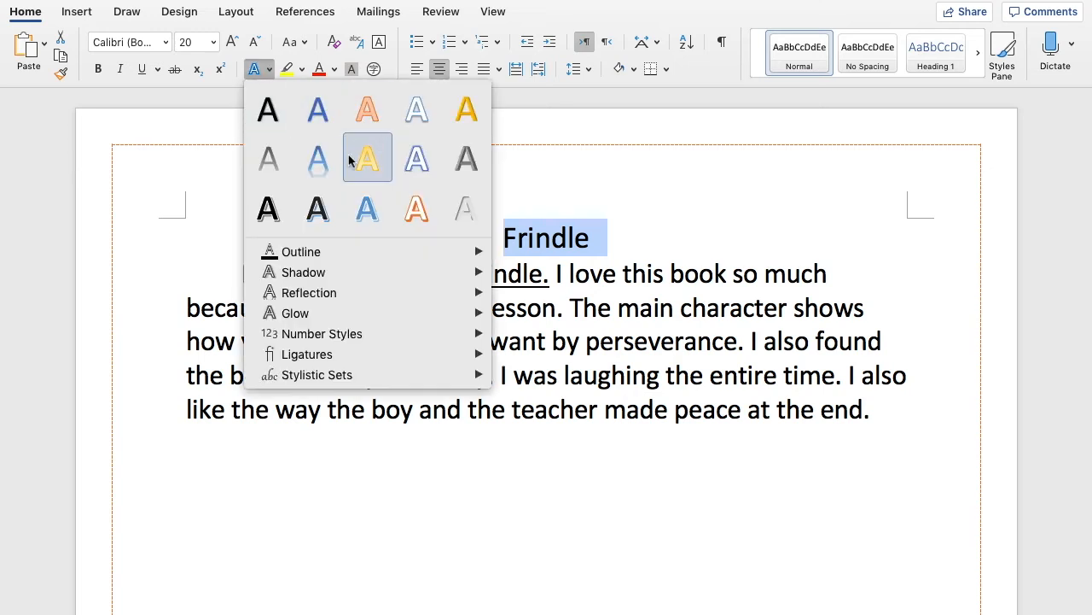
{"action": "left_click", "coordinate": [363, 110]}
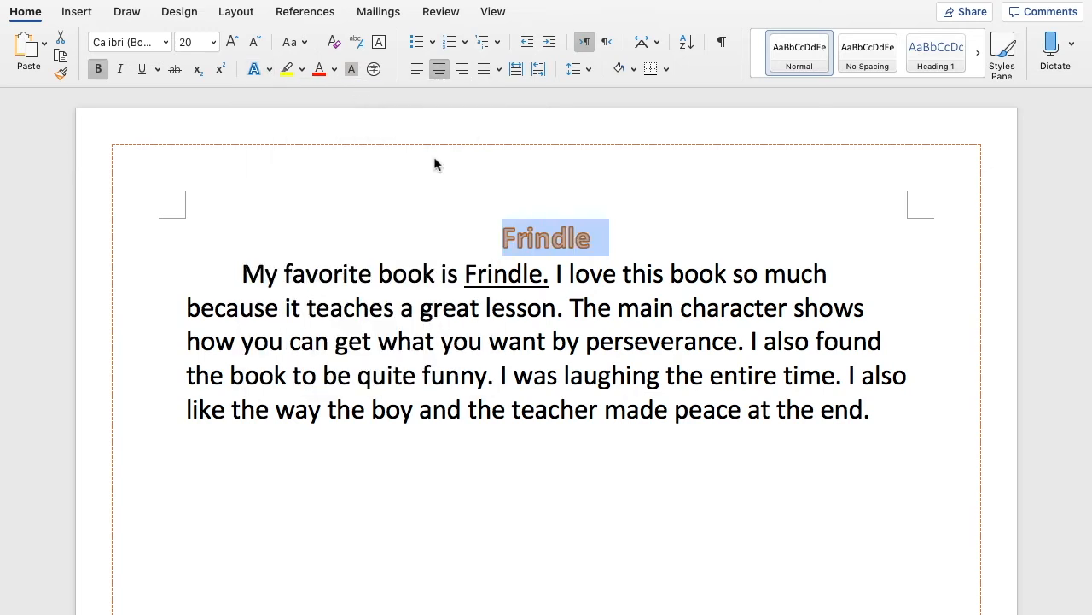
Step: Give the title the orange glow variation from the third row and the first Outer shadow
{"action": "left_click", "coordinate": [271, 70]}
{"action": "mouse_move", "coordinate": [362, 269]}
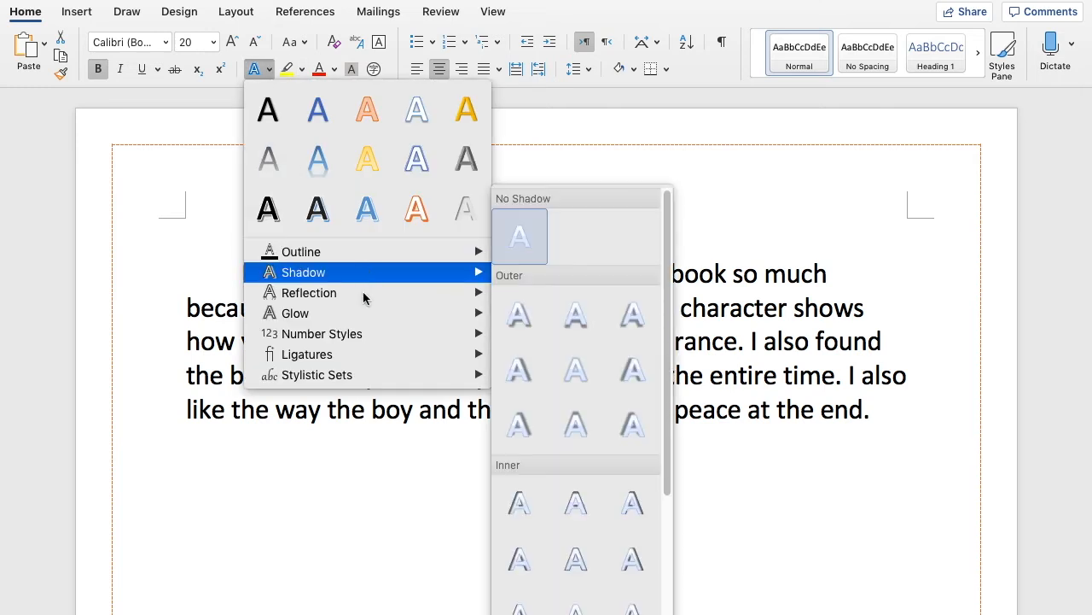
{"action": "mouse_move", "coordinate": [366, 310]}
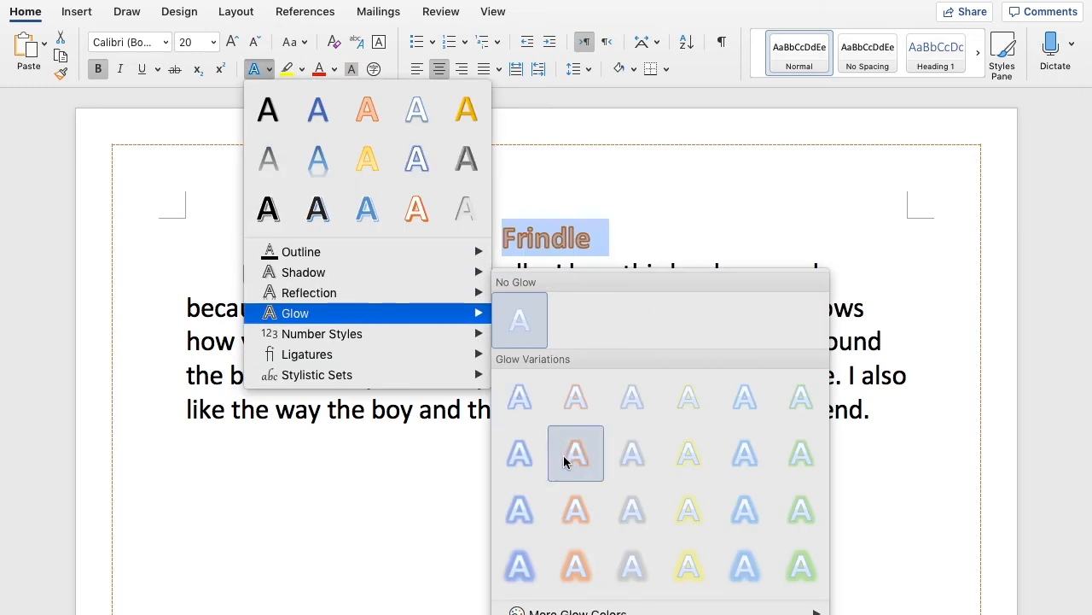
{"action": "left_click", "coordinate": [571, 504]}
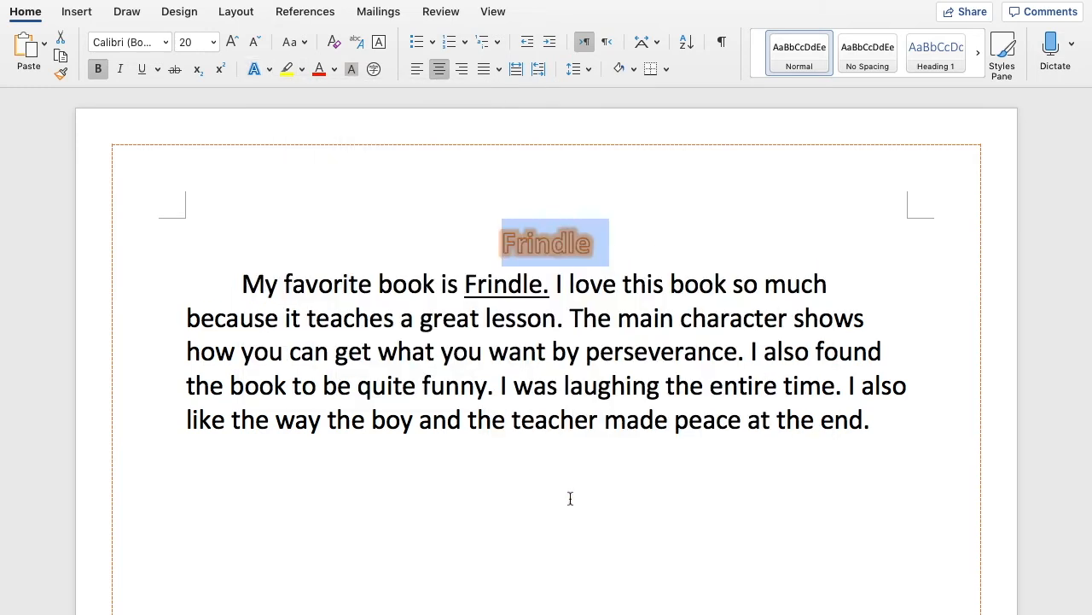
{"action": "left_click", "coordinate": [267, 70]}
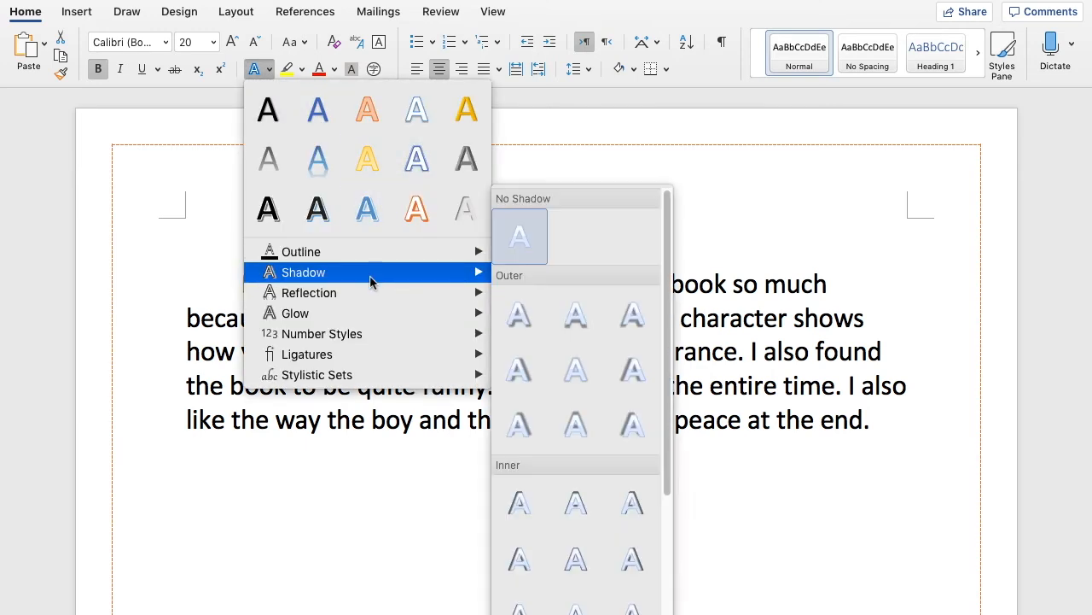
{"action": "left_click", "coordinate": [519, 315]}
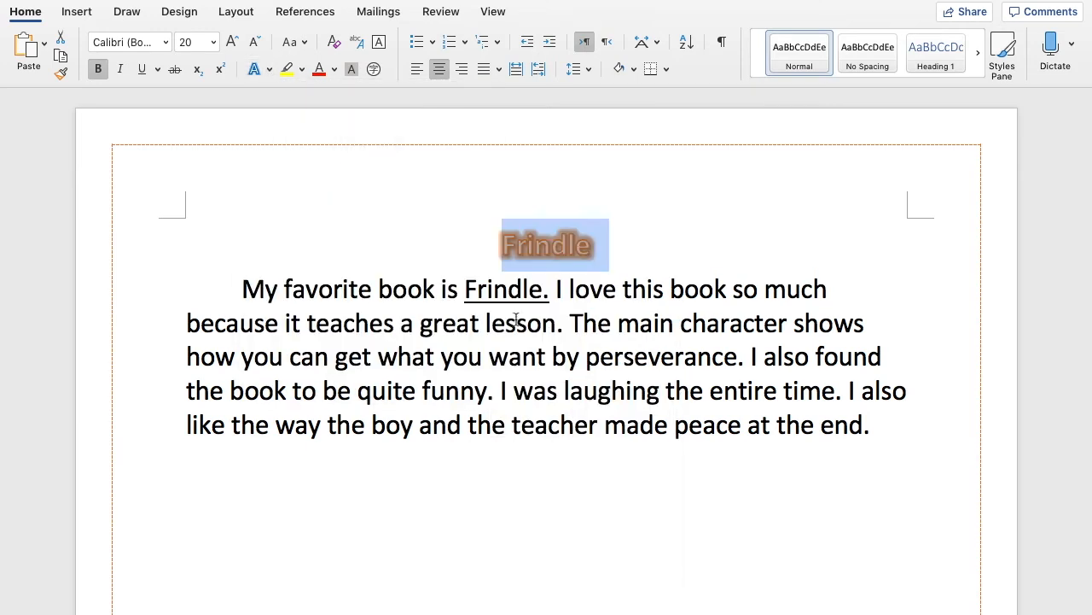
Step: Enter the misspelled sample word "Fryday" below the paragraph and replace it with the suggested spelling "Friday"
{"action": "left_click", "coordinate": [609, 468]}
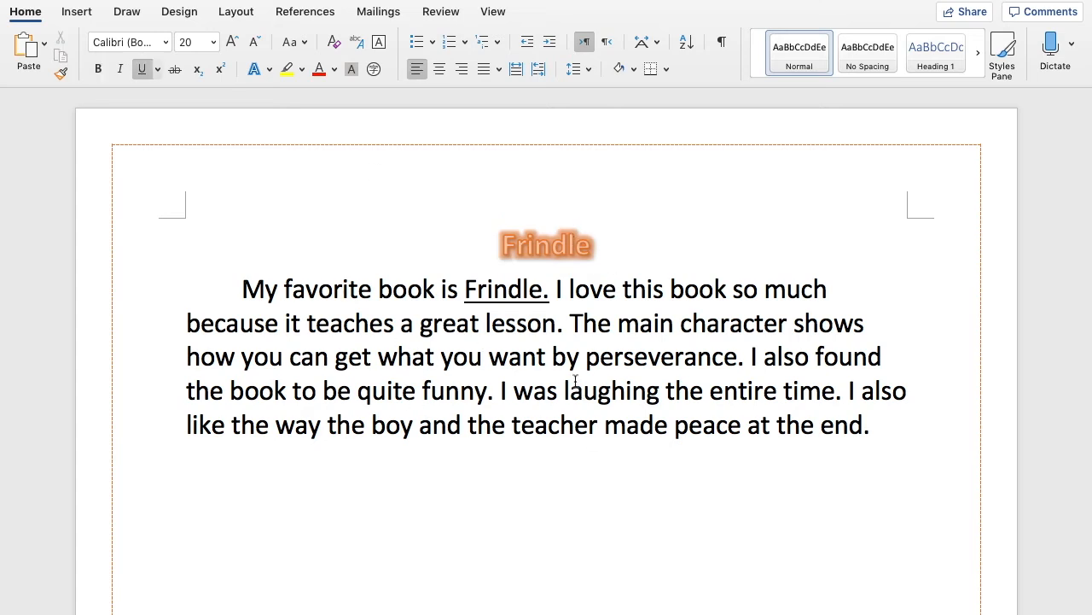
{"action": "type", "text": "fryday"}
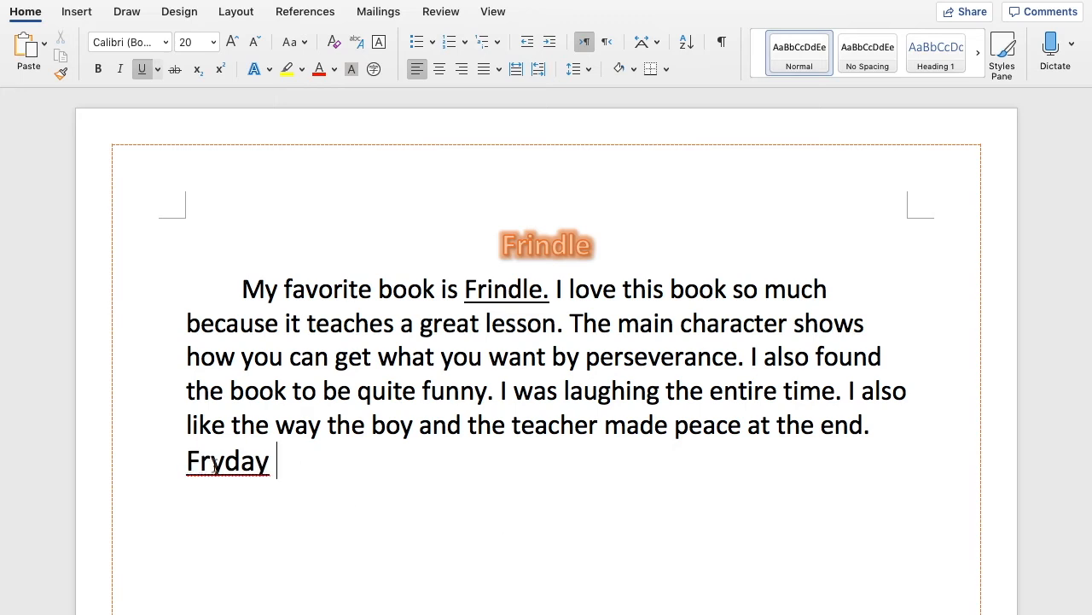
{"action": "right_click", "coordinate": [215, 465]}
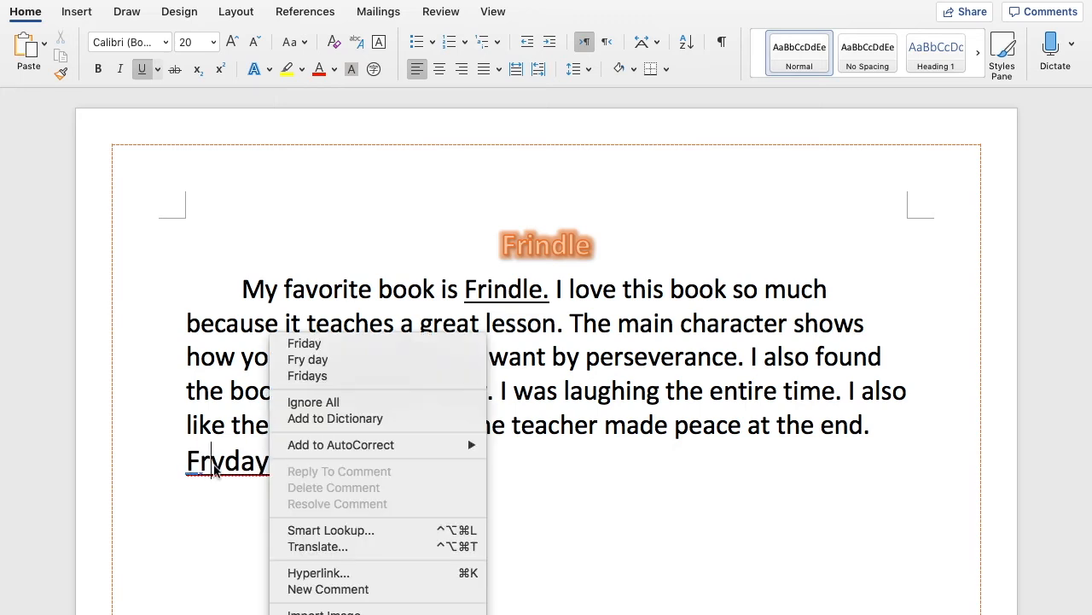
{"action": "left_click", "coordinate": [319, 344]}
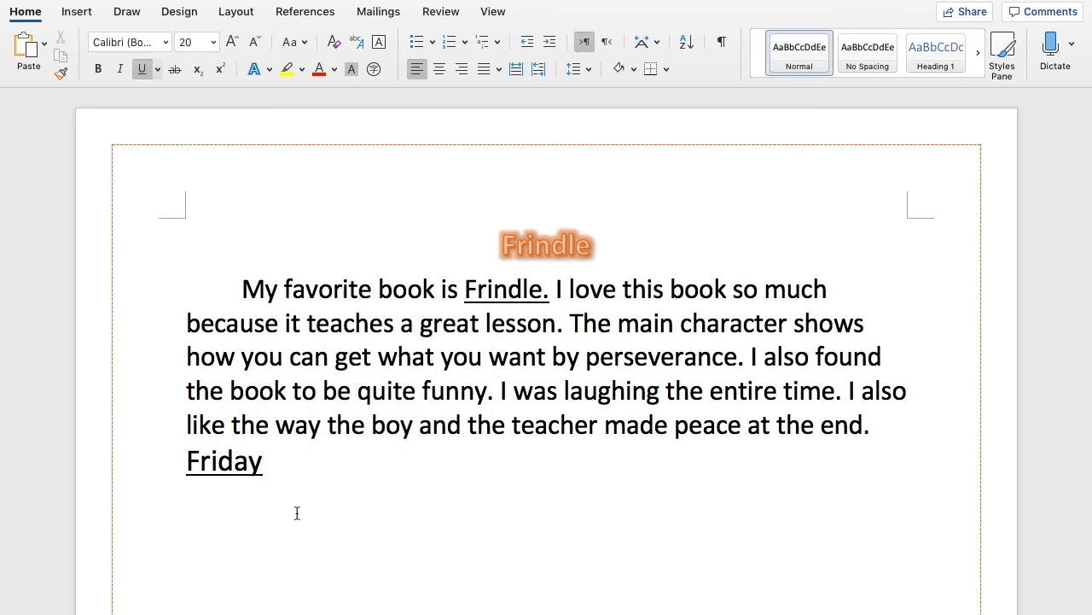
Step: Delete the sample word "Friday" below the paragraph
{"action": "key", "text": "BackSpace"}
{"action": "key", "text": "BackSpace"}
{"action": "key", "text": "BackSpace"}
{"action": "key", "text": "BackSpace"}
{"action": "key", "text": "BackSpace"}
{"action": "key", "text": "BackSpace"}
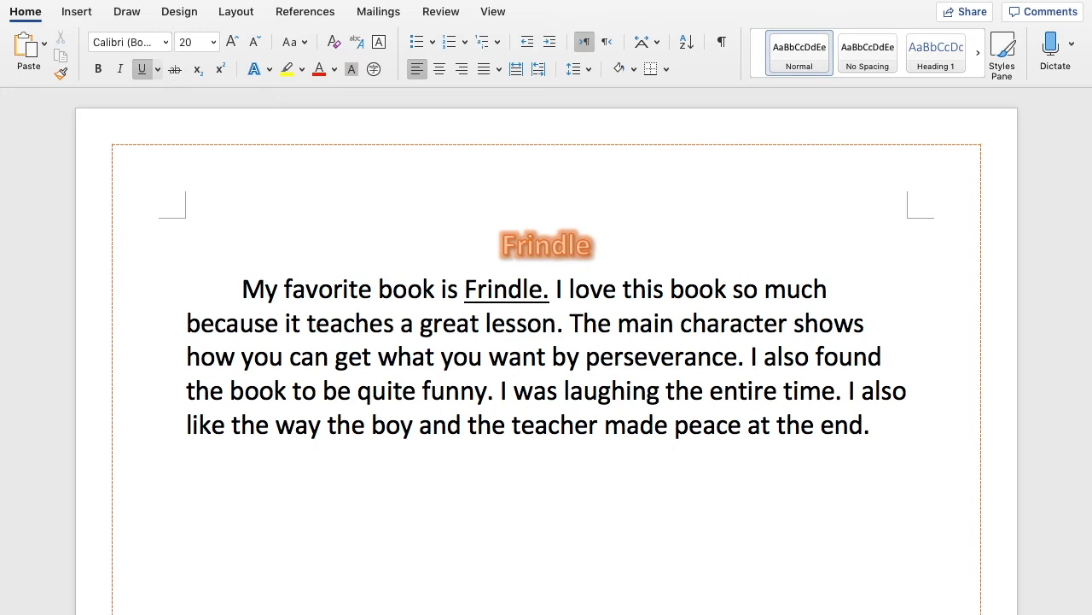
Step: Save the document to the Desktop as "Frindle mrc" in Word Document (.docx) format
{"action": "key", "text": "super+s"}
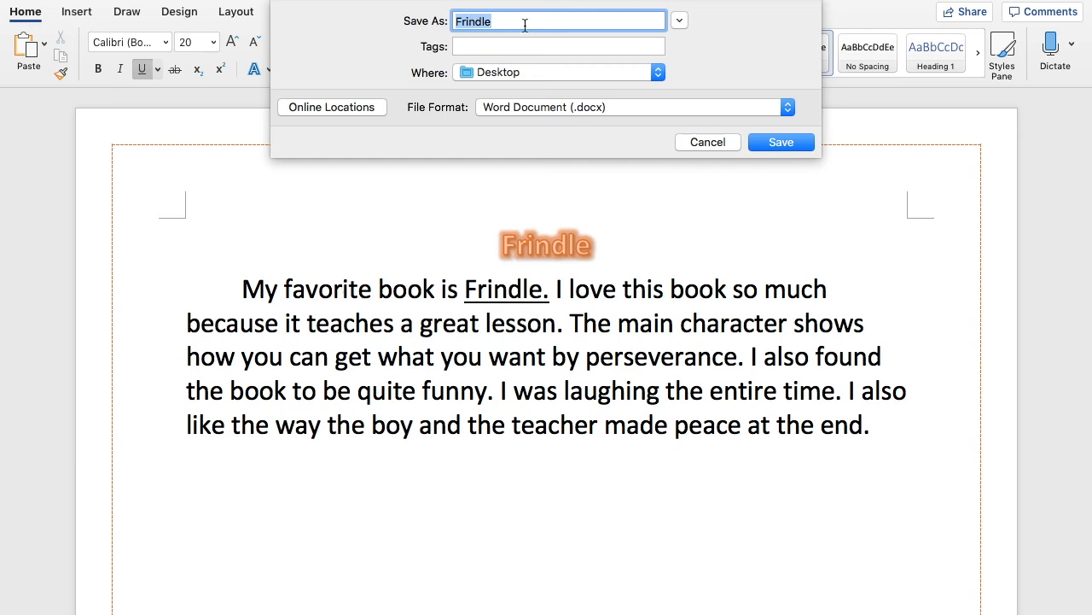
{"action": "left_click", "coordinate": [527, 26]}
{"action": "type", "text": "mrc"}
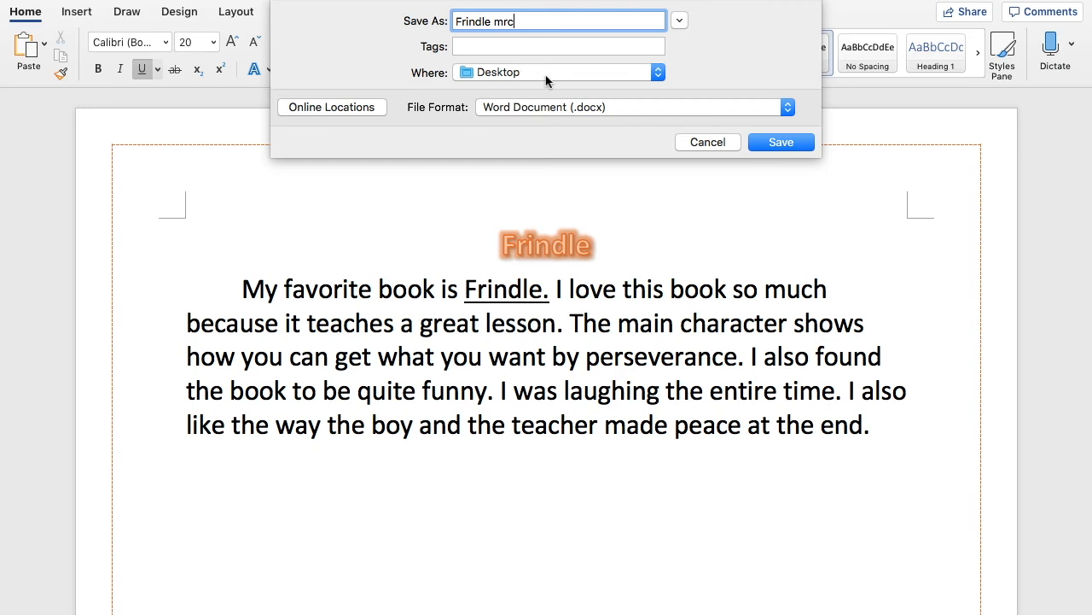
{"action": "left_click", "coordinate": [781, 142]}
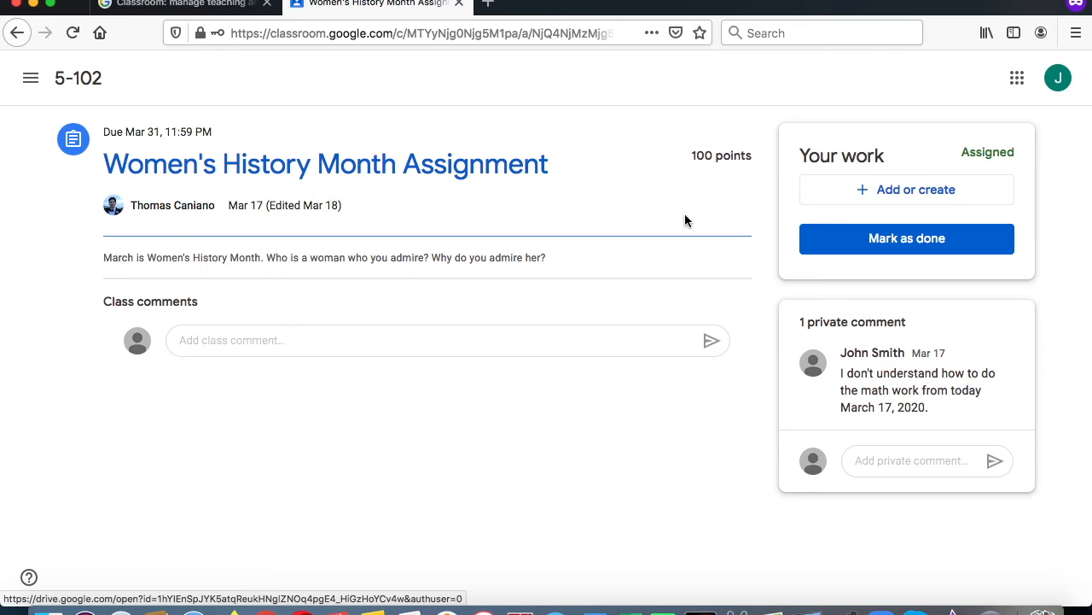
Step: In Google Classroom, upload Frindle.docx from the desktop as an attachment to the Women's History Month Assignment
{"action": "left_click", "coordinate": [873, 200]}
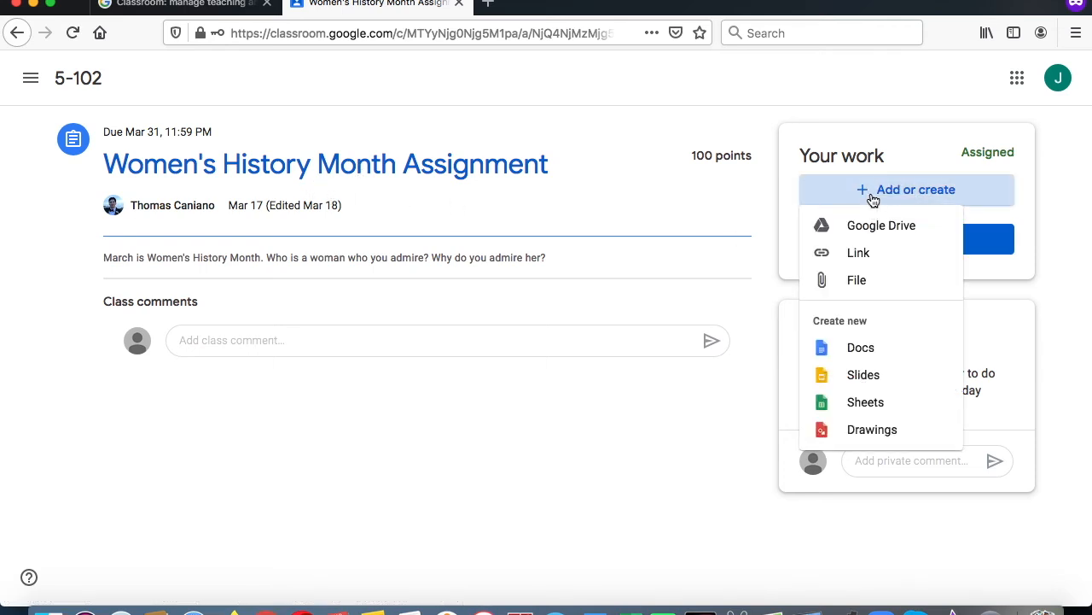
{"action": "left_click", "coordinate": [843, 289]}
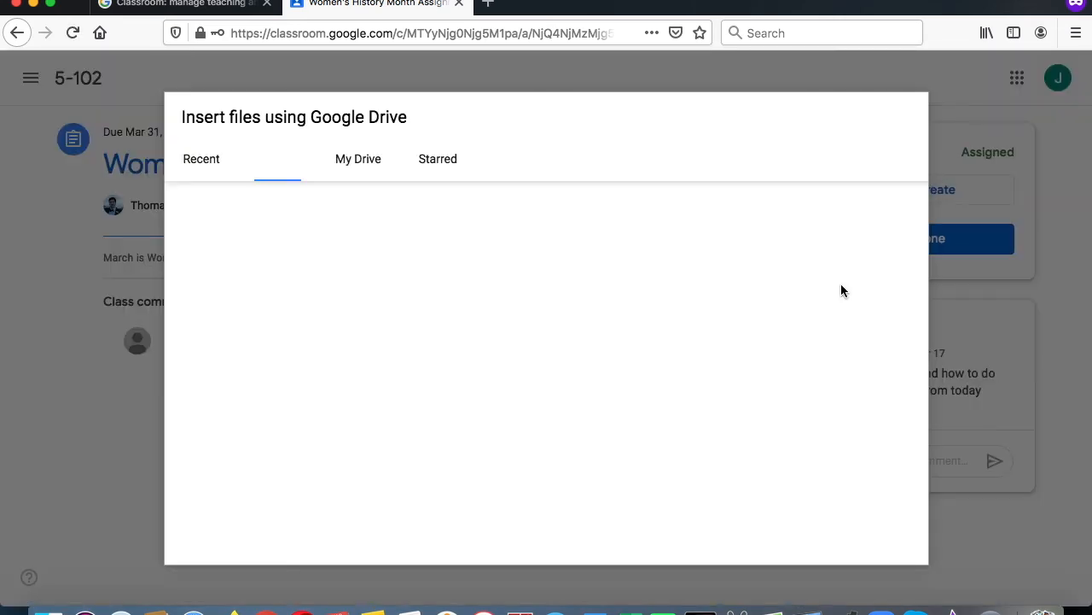
{"action": "left_click_drag", "start_coordinate": [849, 9], "coordinate": [759, 27]}
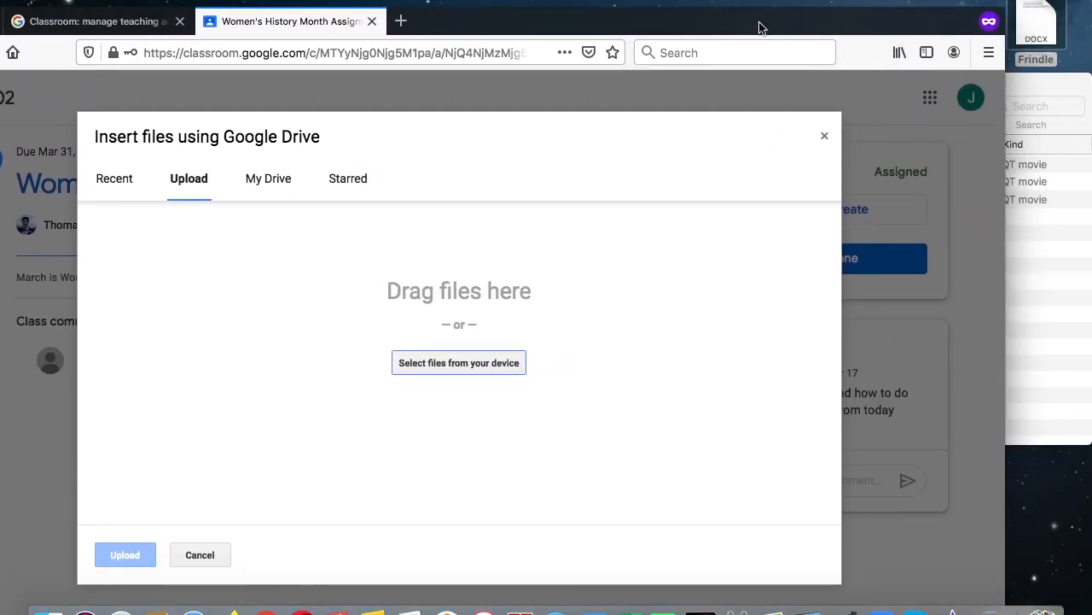
{"action": "left_click_drag", "start_coordinate": [1037, 24], "coordinate": [501, 308]}
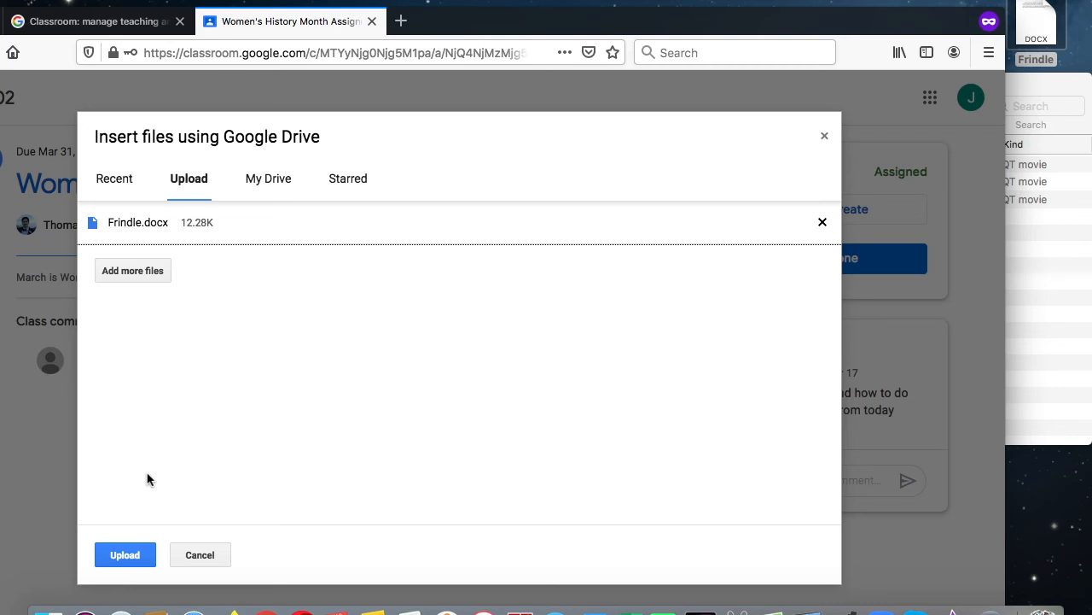
{"action": "left_click", "coordinate": [129, 555]}
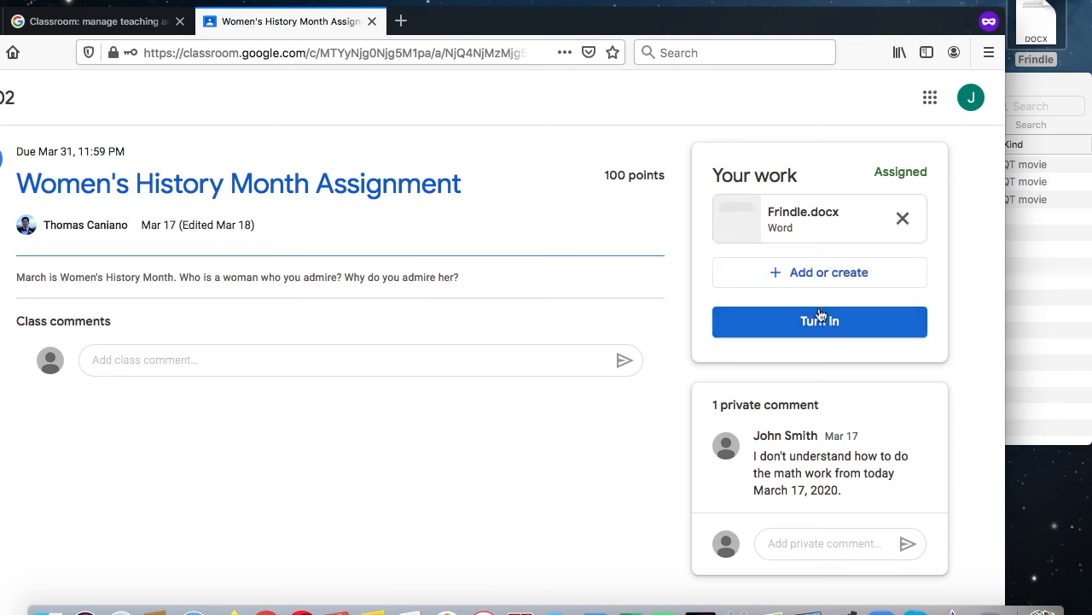
Step: Turn in the Women's History Month Assignment with Frindle.docx attached, and unsubmit it again
{"action": "left_click", "coordinate": [818, 316]}
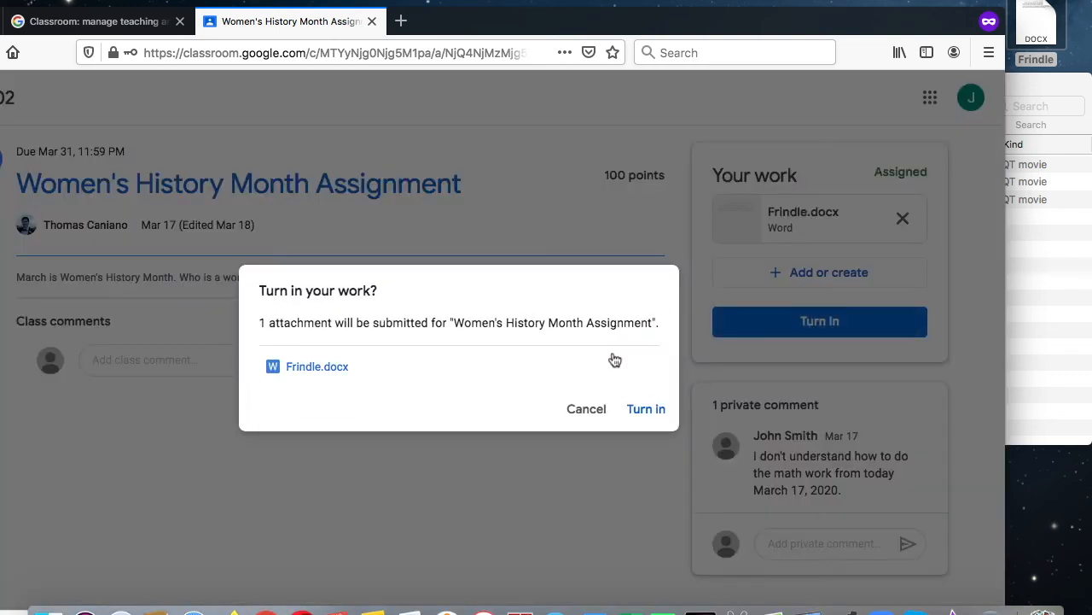
{"action": "left_click", "coordinate": [646, 408]}
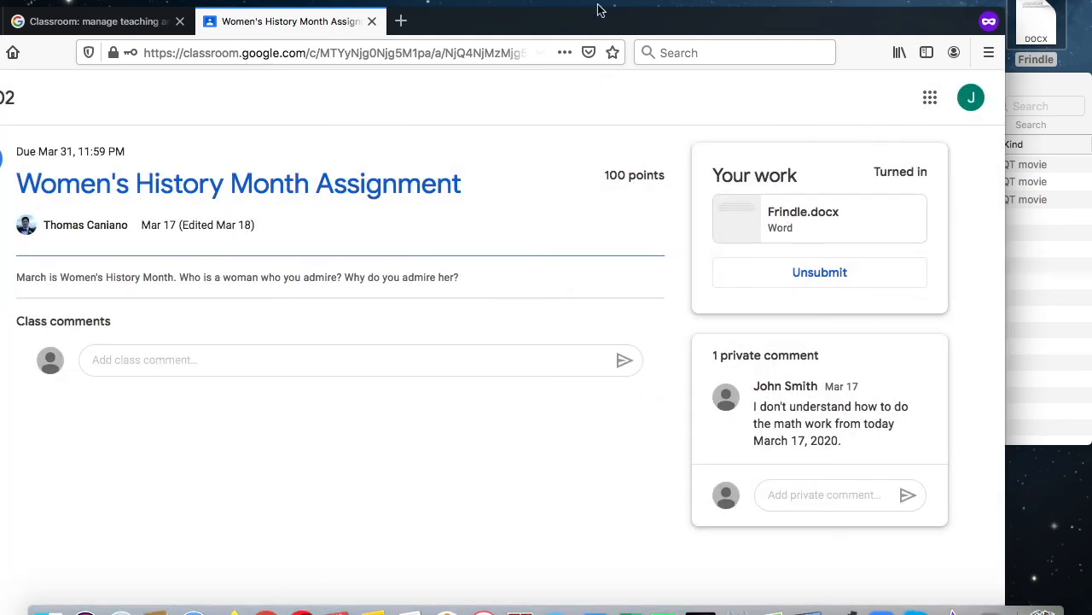
{"action": "left_click_drag", "start_coordinate": [600, 25], "coordinate": [658, 7]}
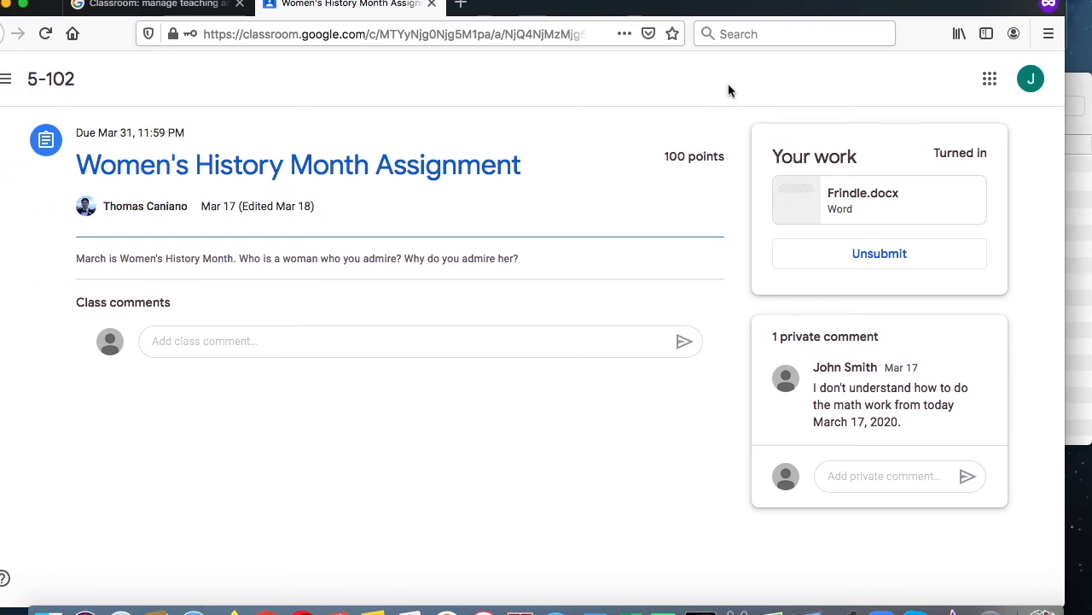
{"action": "left_click", "coordinate": [846, 258]}
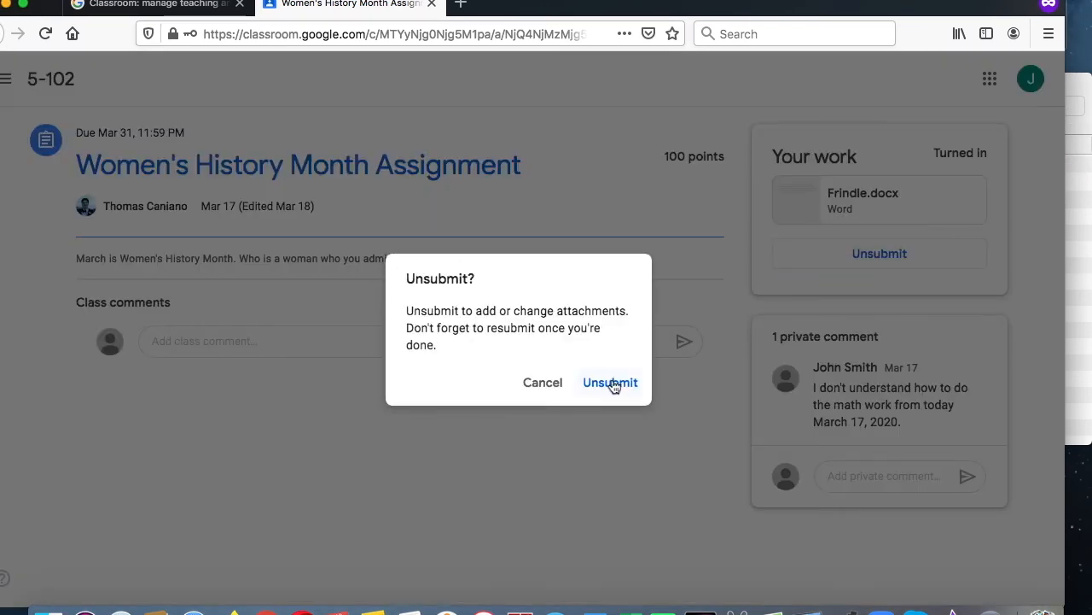
{"action": "left_click", "coordinate": [612, 383]}
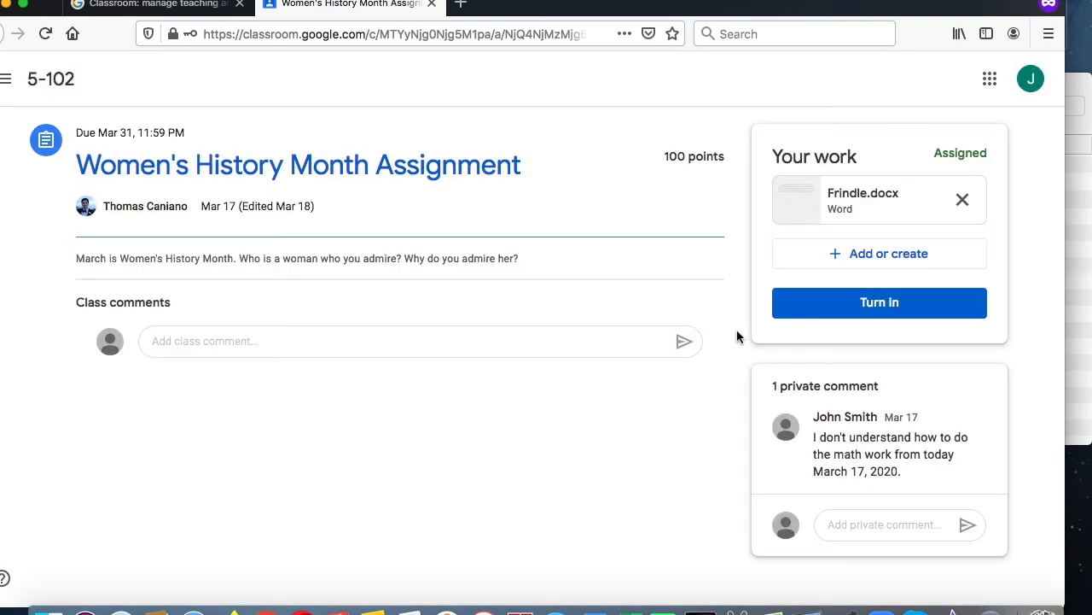
Step: Create a new Google Docs attachment for the assignment and enter the centered title "Frindle" at font size 30
{"action": "left_click", "coordinate": [842, 259]}
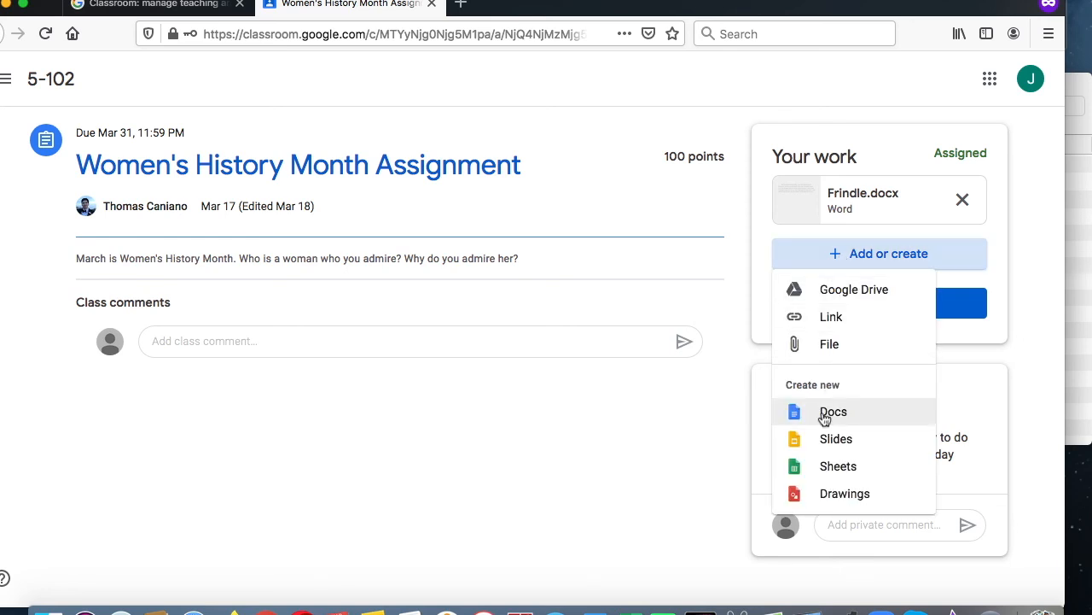
{"action": "left_click", "coordinate": [833, 412]}
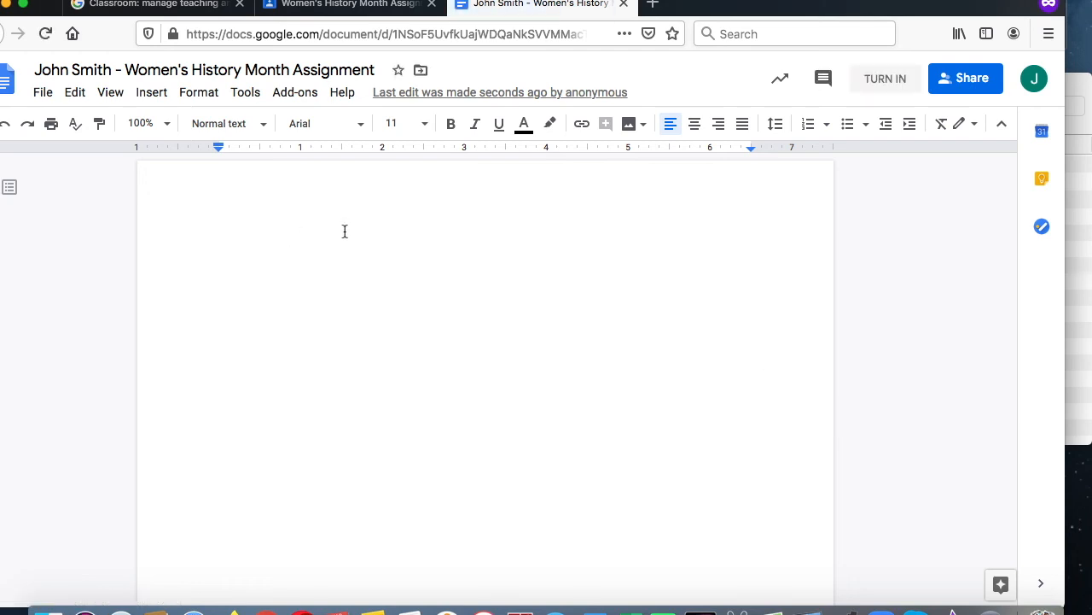
{"action": "left_click", "coordinate": [697, 126]}
{"action": "left_click", "coordinate": [426, 125]}
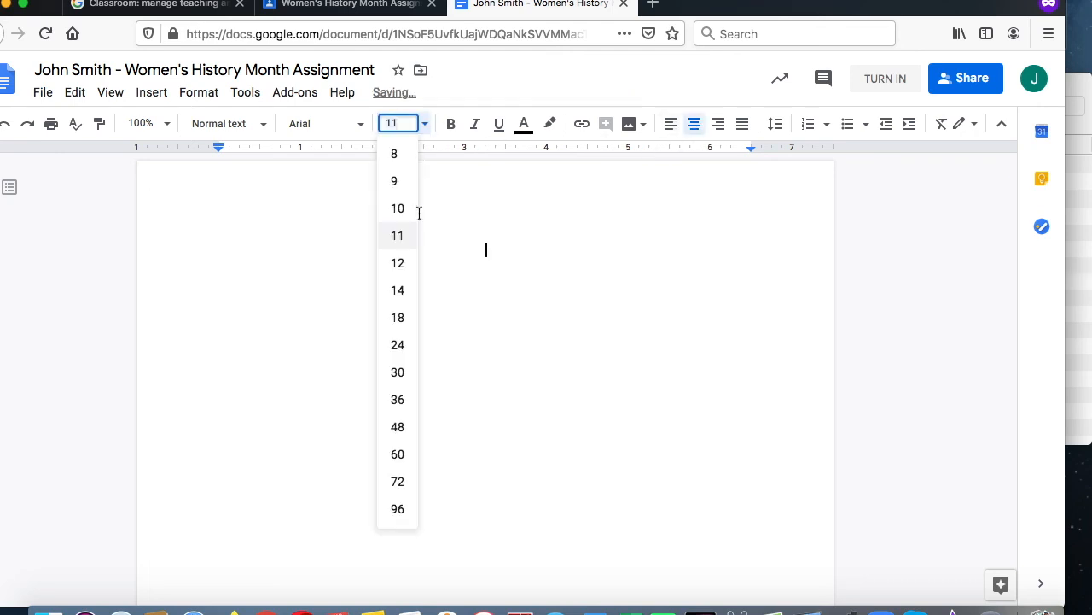
{"action": "left_click", "coordinate": [397, 372]}
{"action": "type", "text": "Frindel"}
{"action": "key", "text": "BackSpace"}
{"action": "key", "text": "BackSpace"}
{"action": "type", "text": "le"}
Step: Set the font size of the title "Frindle" to 18
{"action": "left_click_drag", "start_coordinate": [551, 270], "coordinate": [433, 271]}
{"action": "left_click", "coordinate": [424, 125]}
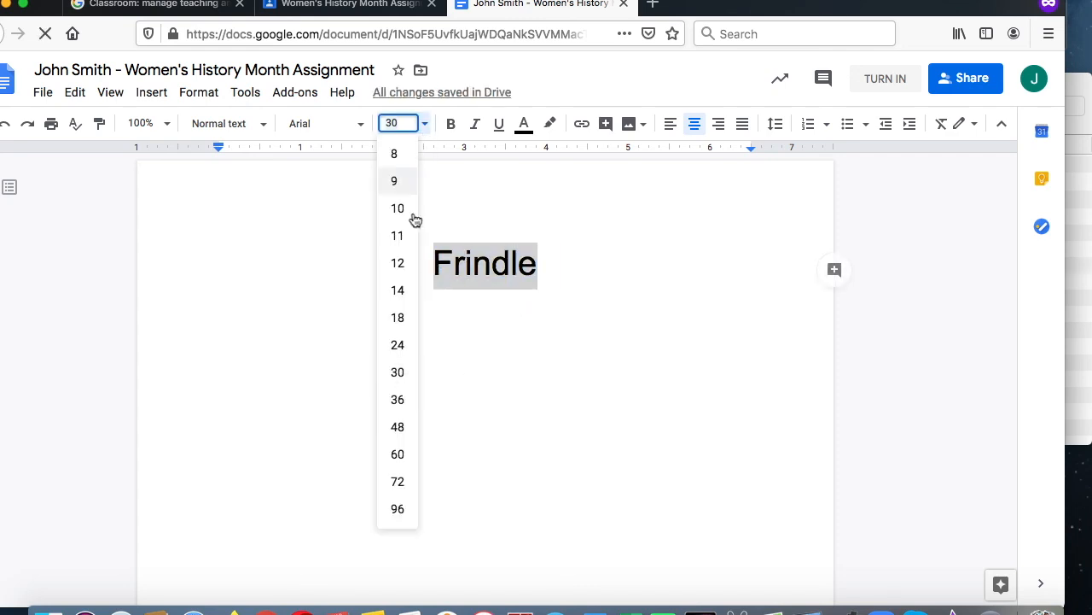
{"action": "left_click", "coordinate": [402, 318]}
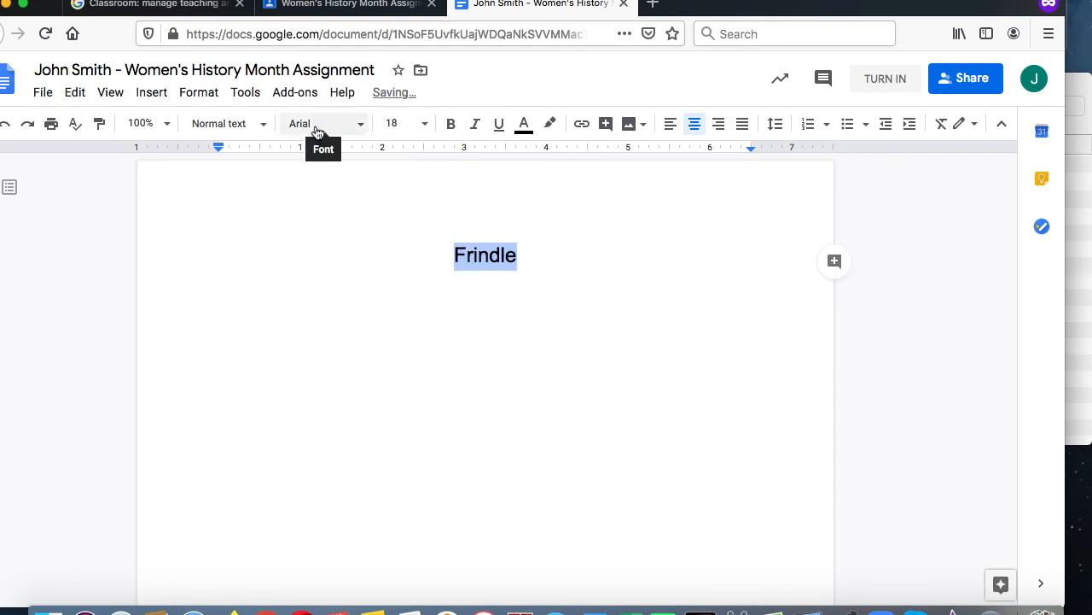
Step: Start a new line below the title and align it left
{"action": "left_click", "coordinate": [559, 257]}
{"action": "key", "text": "Return"}
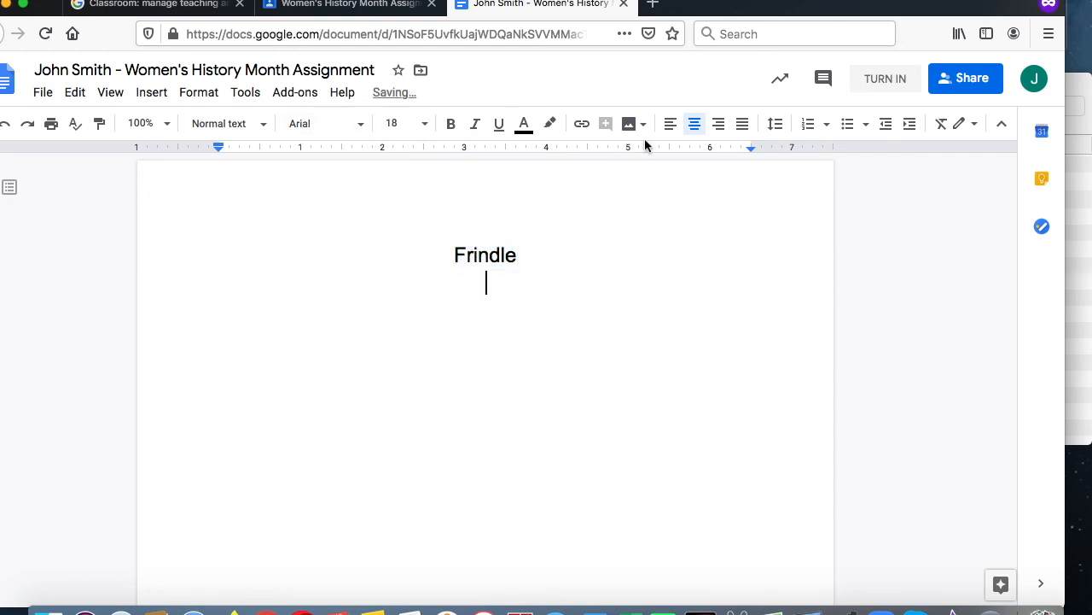
{"action": "left_click", "coordinate": [671, 126]}
{"action": "left_click", "coordinate": [691, 128]}
{"action": "left_click", "coordinate": [673, 126]}
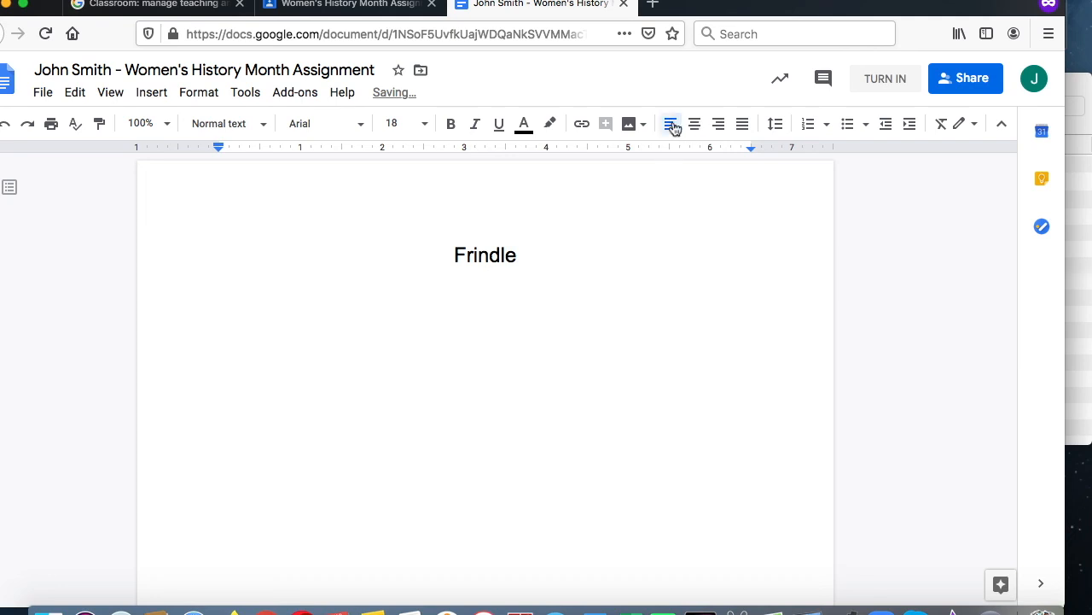
Step: Write the indented text "My favorite book is Frindle" below the title, underlining only the word "Frindle"
{"action": "type", "text": "My favo"}
{"action": "type", "text": "rite"}
{"action": "key", "text": "BackSpace"}
{"action": "type", "text": "te book is"}
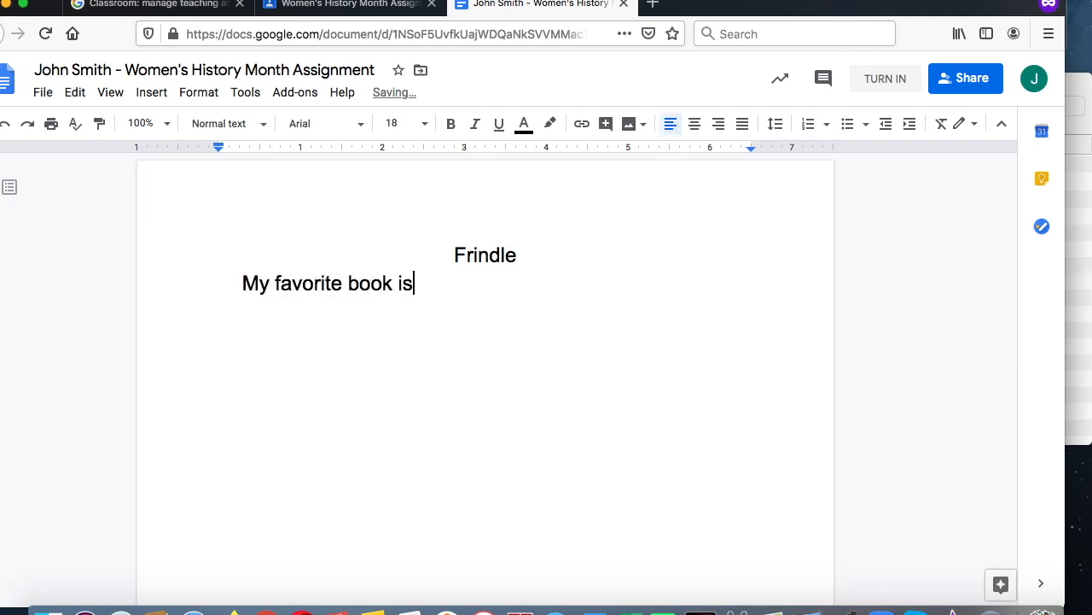
{"action": "left_click", "coordinate": [500, 125]}
{"action": "type", "text": "Frindle"}
{"action": "left_click", "coordinate": [500, 126]}
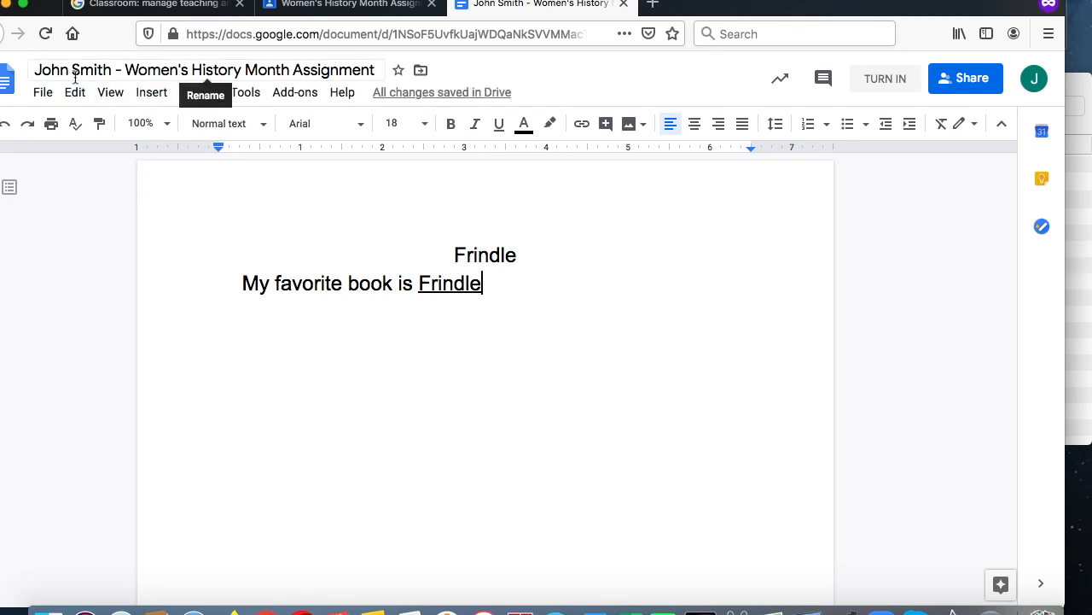
Step: Turn in the Women's History Month Assignment with both the Word file and the Google Docs document attached
{"action": "left_click", "coordinate": [871, 85]}
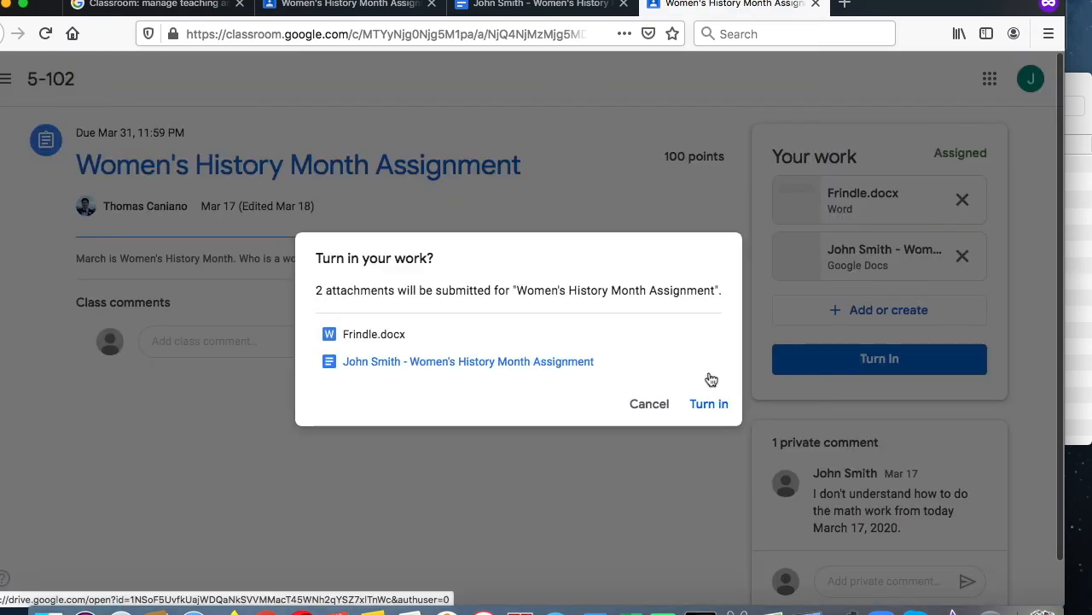
{"action": "left_click", "coordinate": [708, 404]}
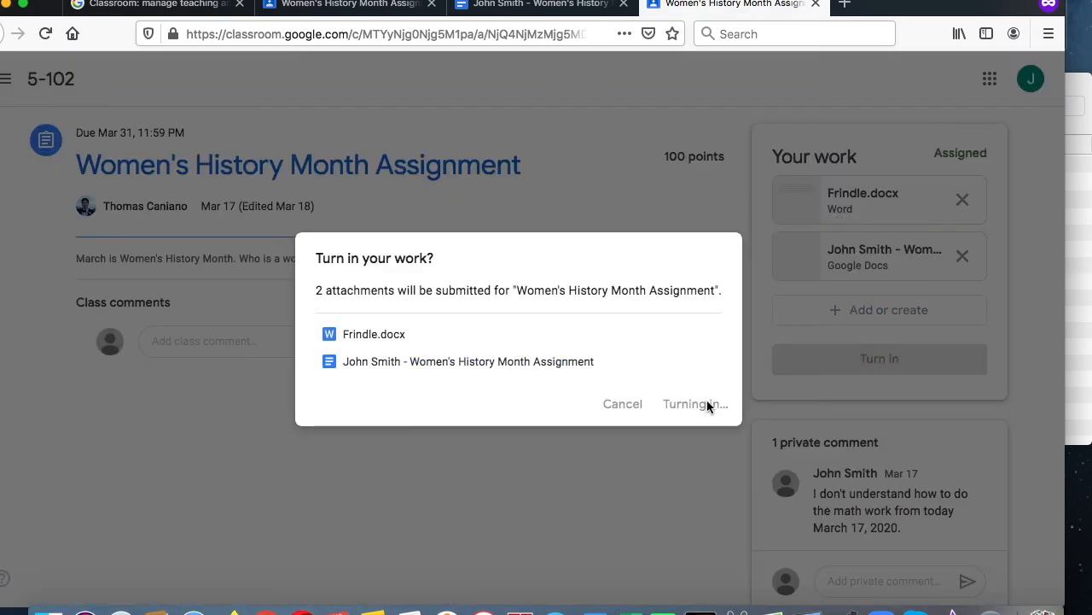